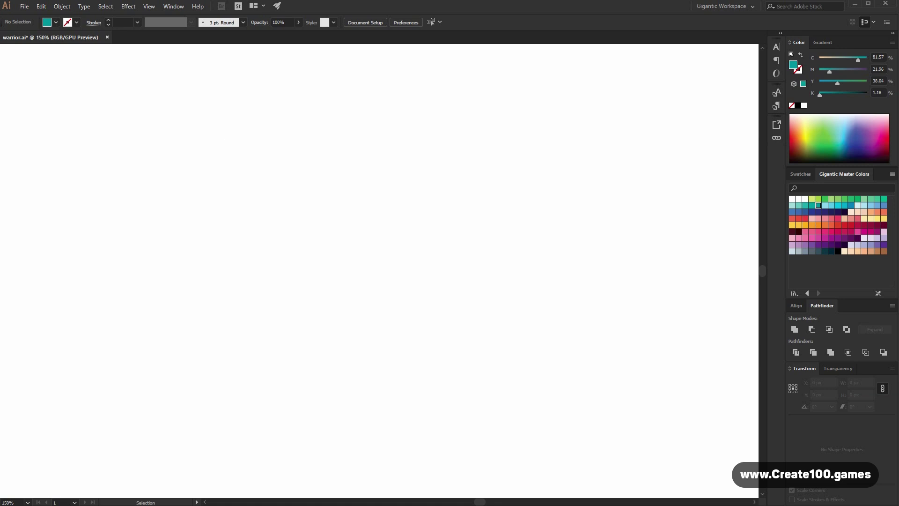
- Dock the floating Tools panel on the left edge of the workspace
drag(52, 225, 5, 62)
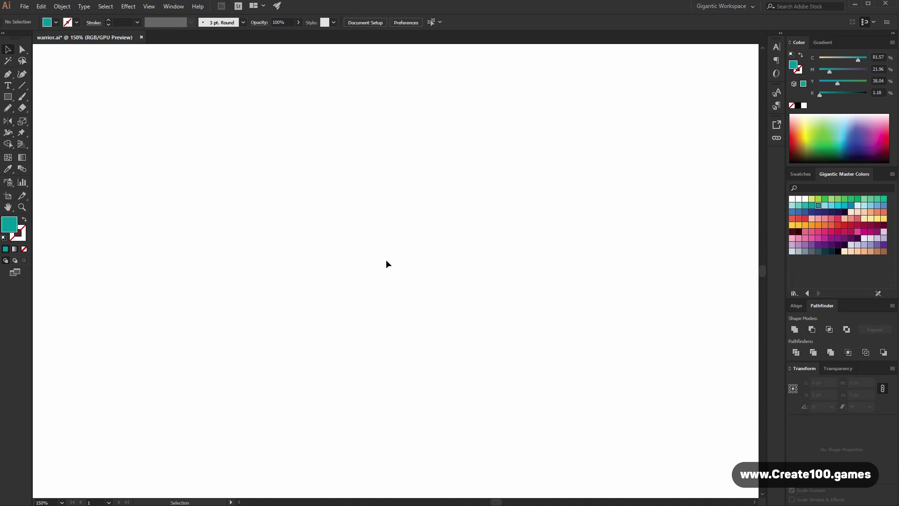
- Draw a 164×171 px teal rectangle, round its top-left corner large and bottom corners slightly, and nudge it down-left
key(m)
drag(318, 165, 434, 284)
key(a)
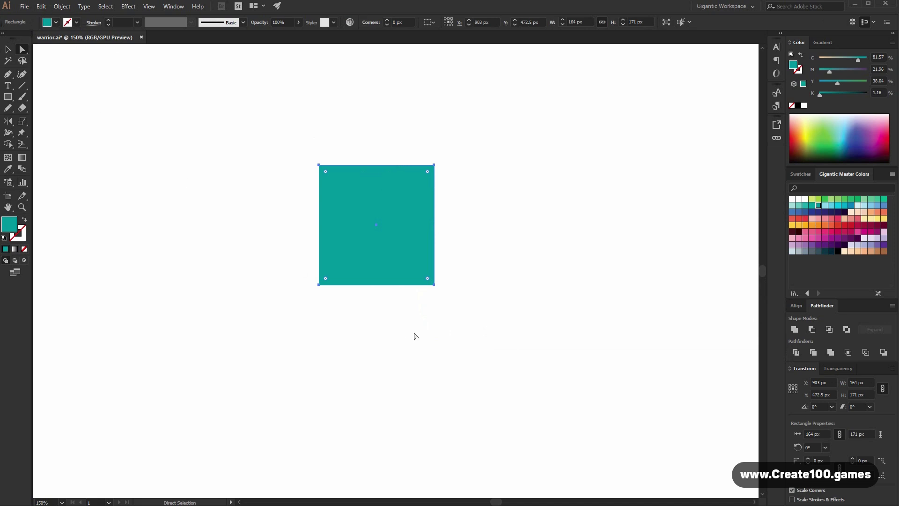
drag(287, 144, 390, 232)
drag(478, 279, 336, 266)
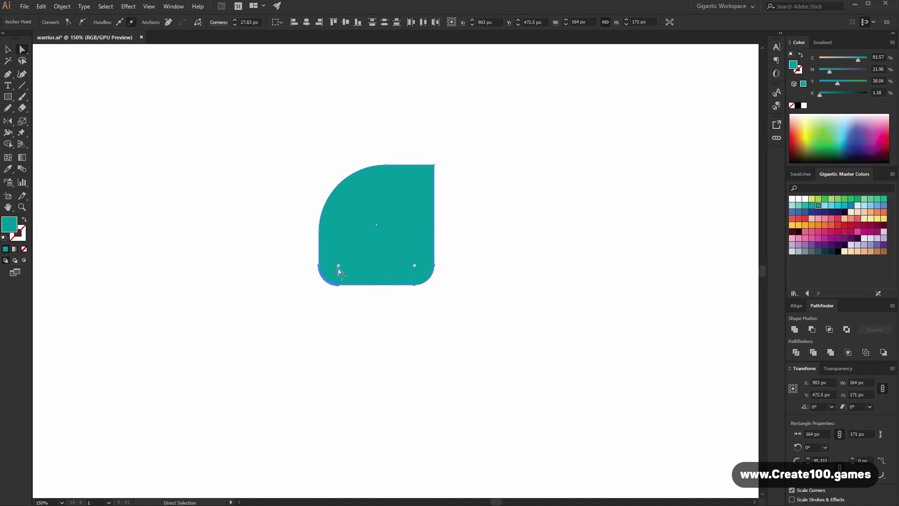
key(v)
drag(396, 215, 374, 227)
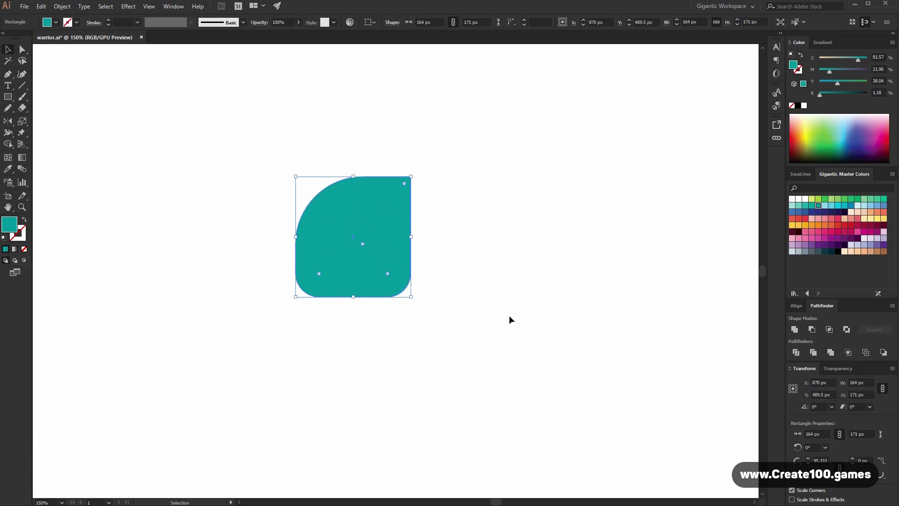
- Draw a circle with a wide rectangle over its lower half, Divide them, and ungroup the pieces
key(l)
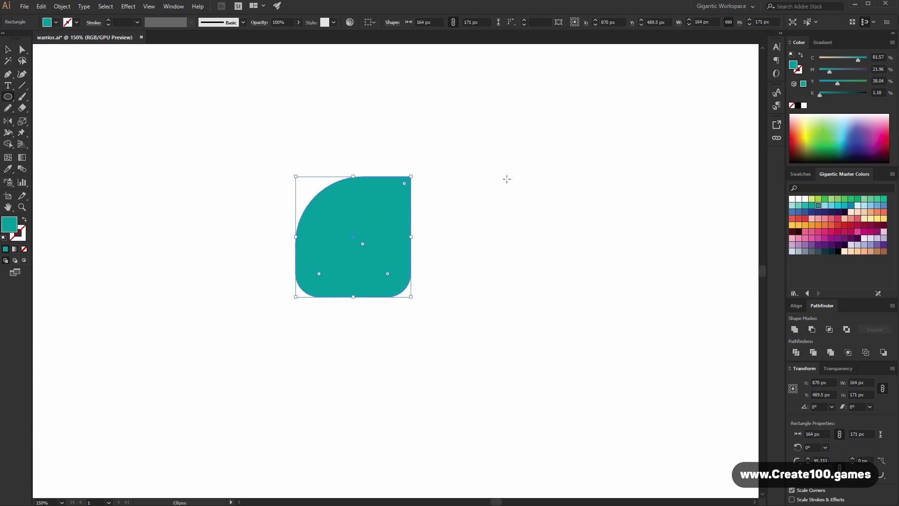
drag(503, 174, 584, 263)
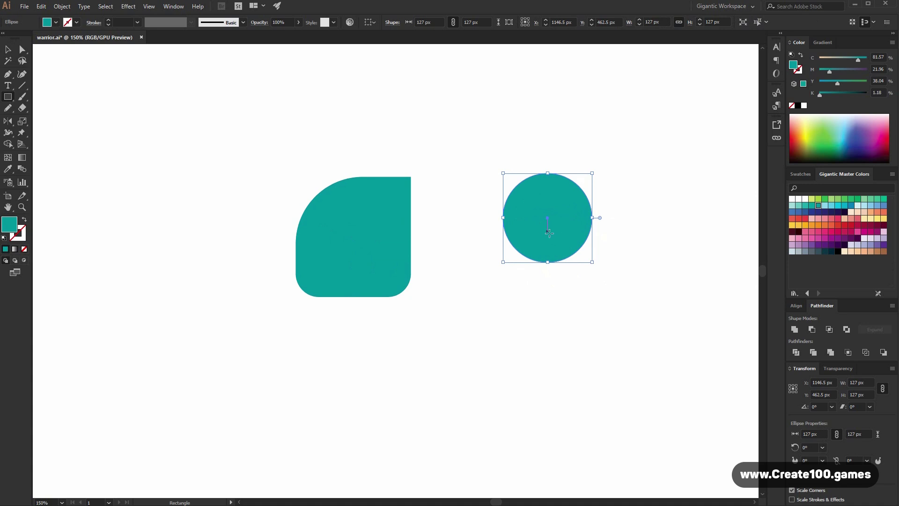
drag(653, 306, 450, 217)
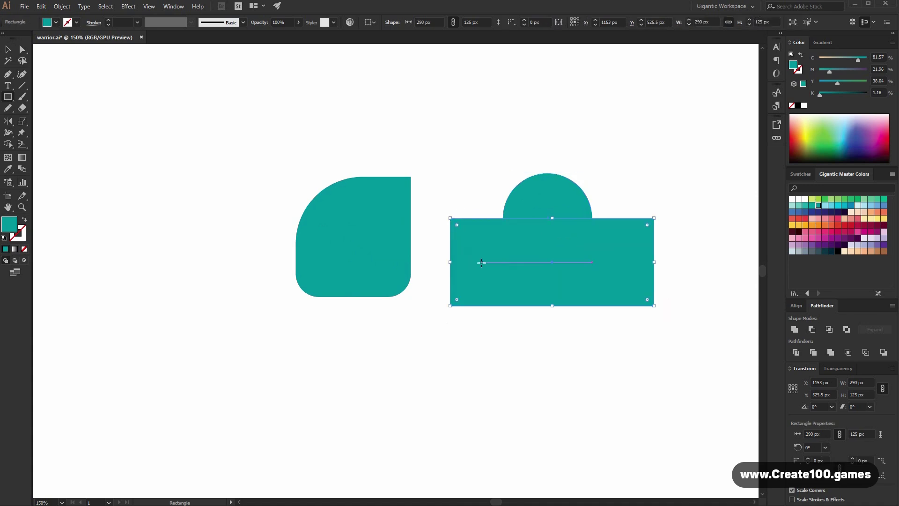
key(v)
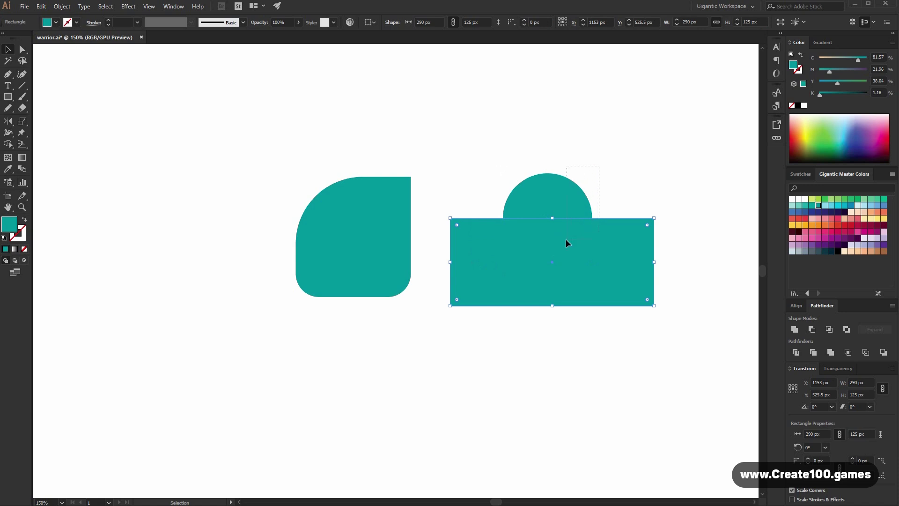
shift+click(547, 197)
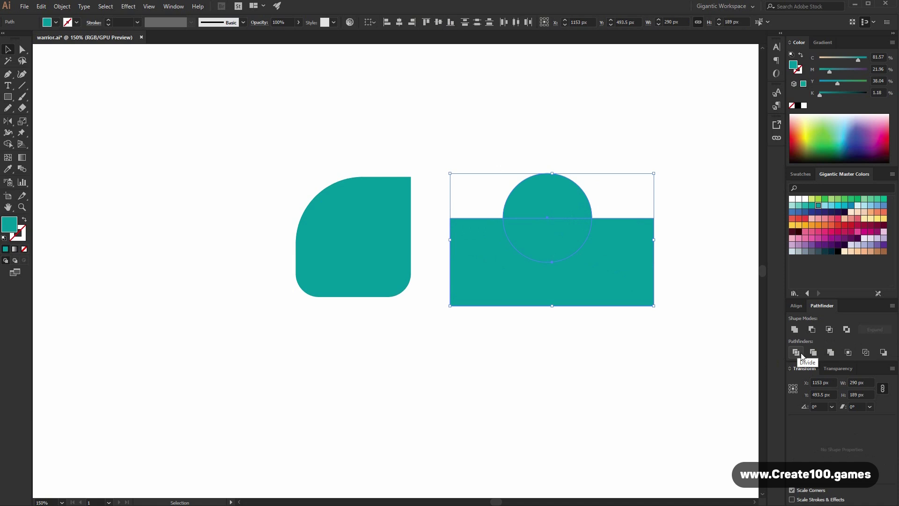
click(796, 352)
right_click(550, 216)
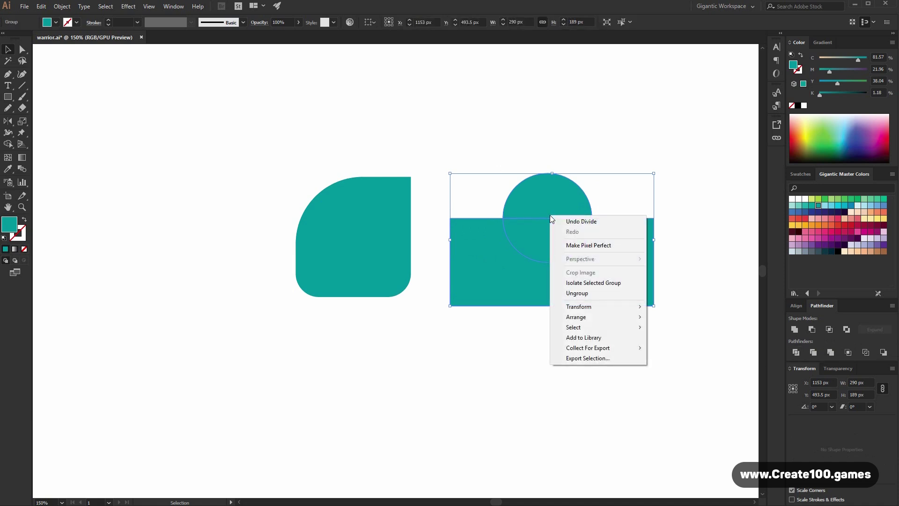
click(600, 291)
- Delete the leftover rectangle piece, fill the bottom half peach, group both halves and move them up-left
click(602, 315)
click(588, 278)
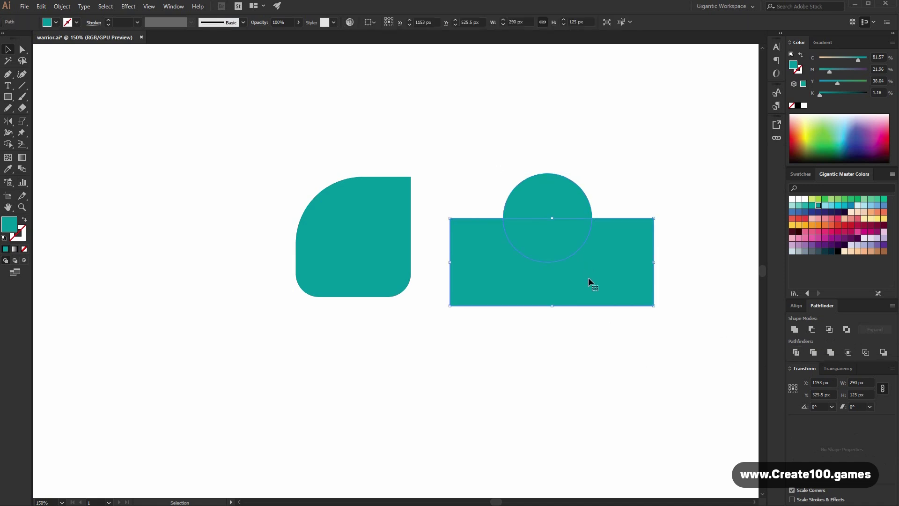
key(Delete)
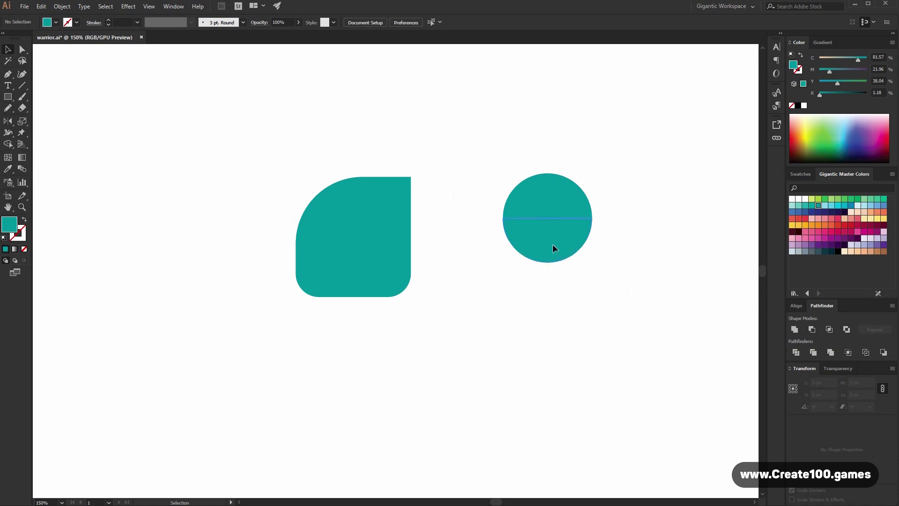
click(555, 246)
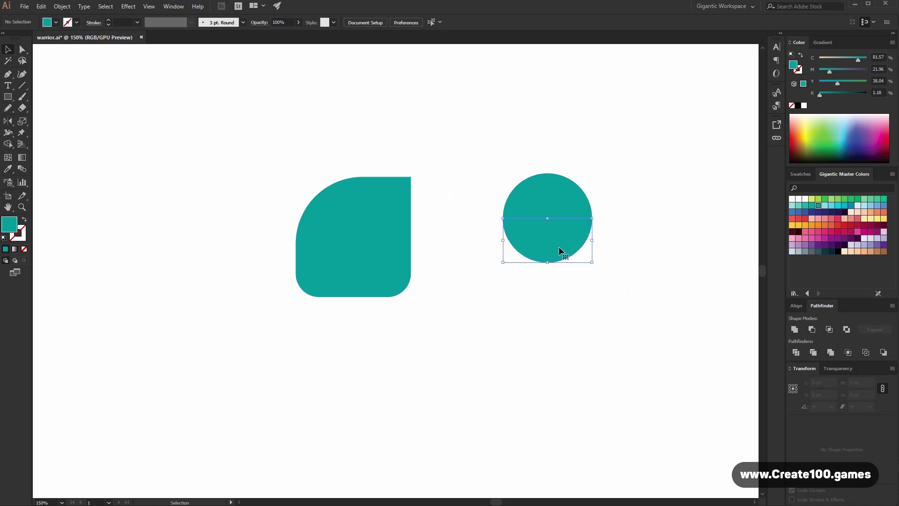
click(846, 218)
click(659, 282)
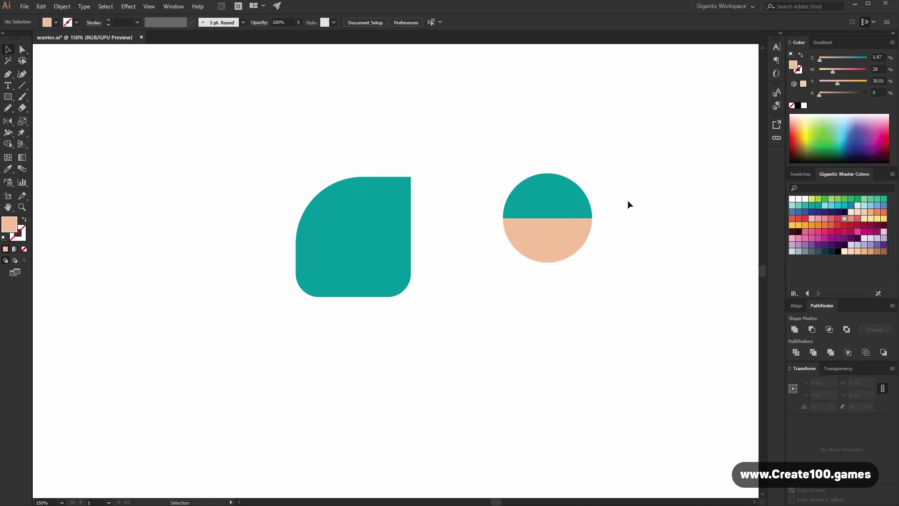
drag(621, 171, 552, 254)
key(ctrl+g)
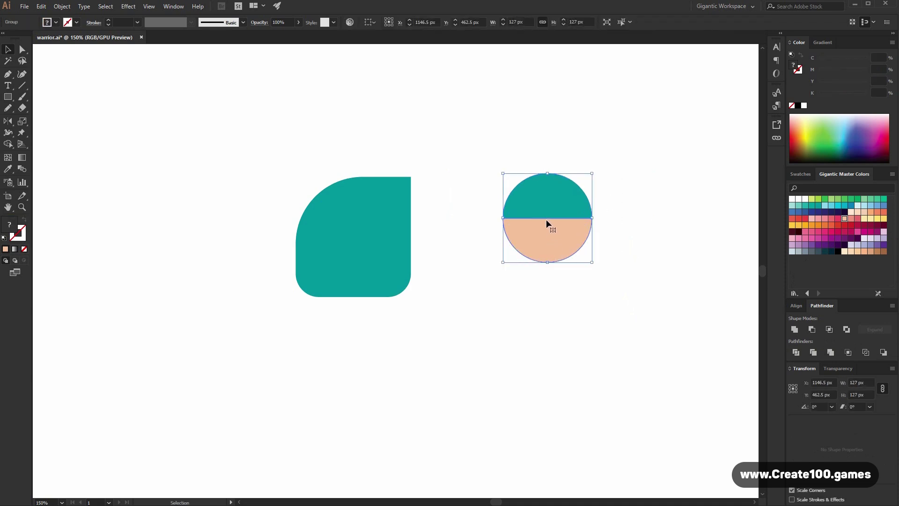
drag(551, 204, 502, 159)
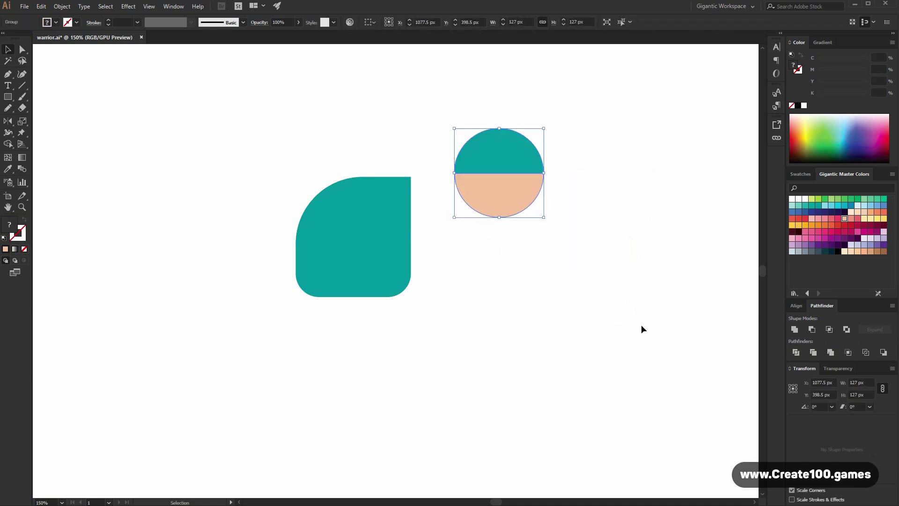
- Draw a tall peach rectangle below the circle with fully rounded bottom and slightly rounded top corners
click(641, 326)
key(m)
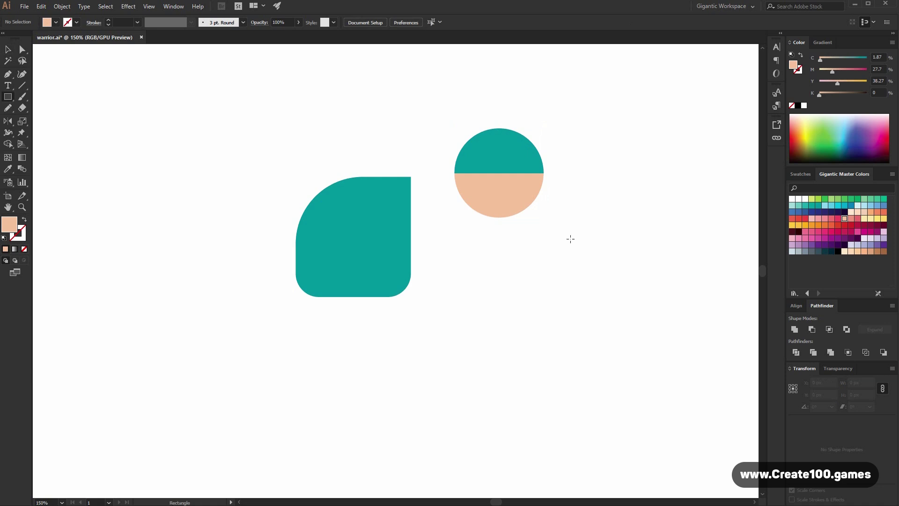
drag(572, 234, 635, 329)
key(a)
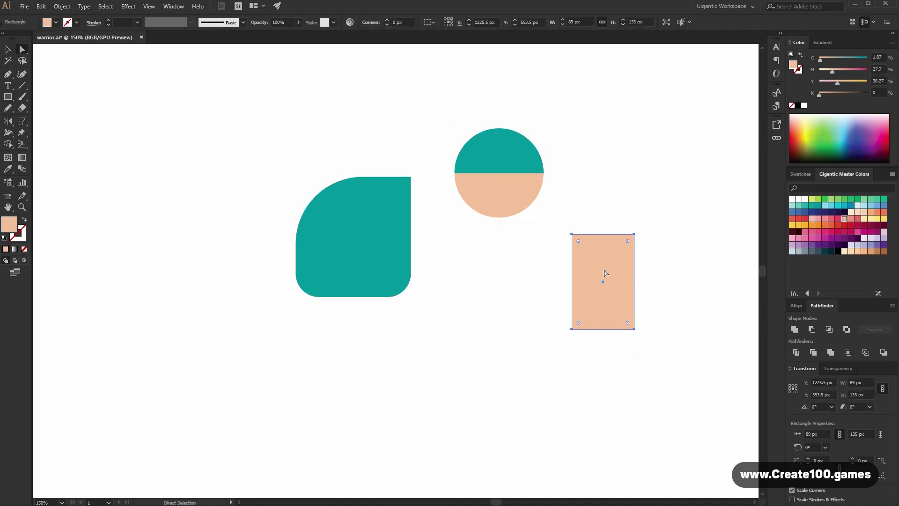
drag(556, 296, 665, 379)
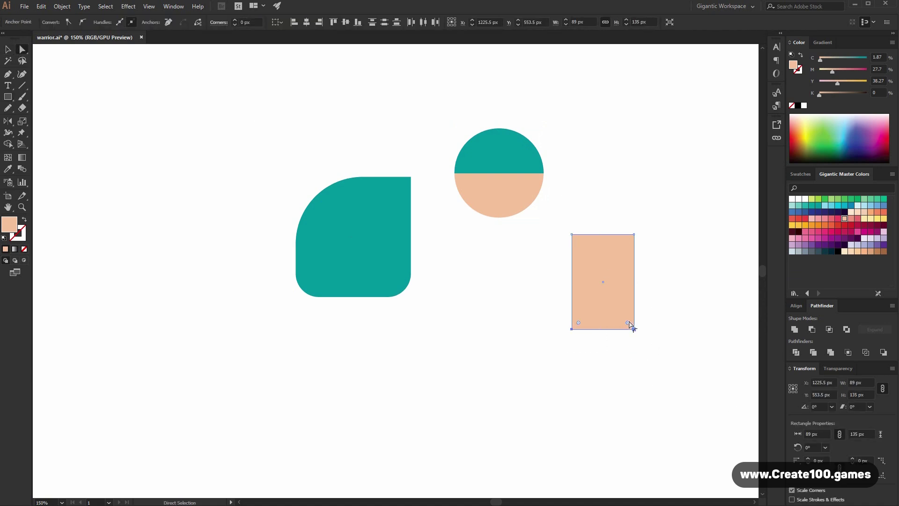
drag(629, 324, 600, 278)
drag(556, 220, 629, 253)
- Rotate a 90° copy of the peach shape and move it down-left against the original
key(v)
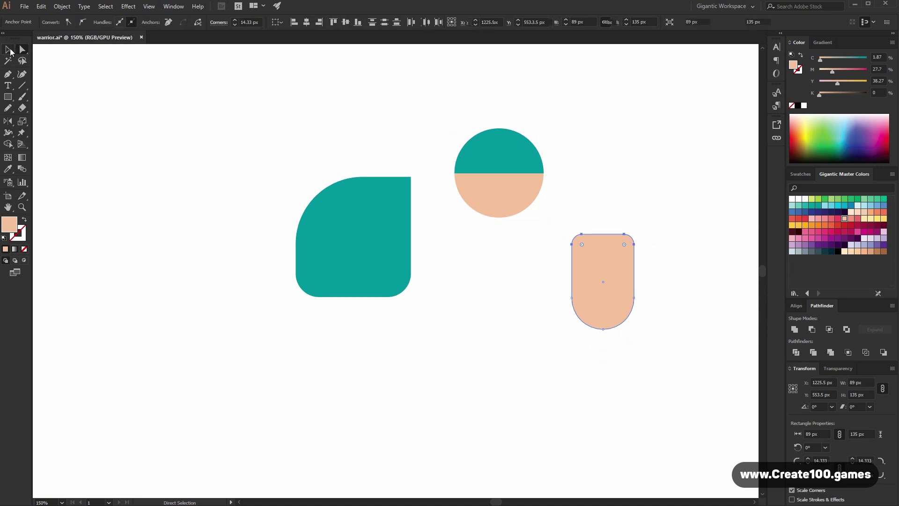
click(669, 325)
click(618, 294)
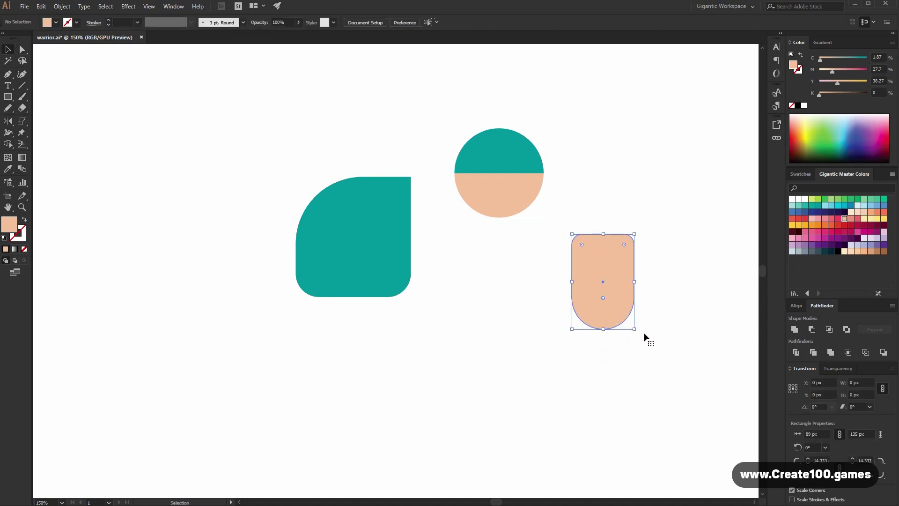
key(a)
key(v)
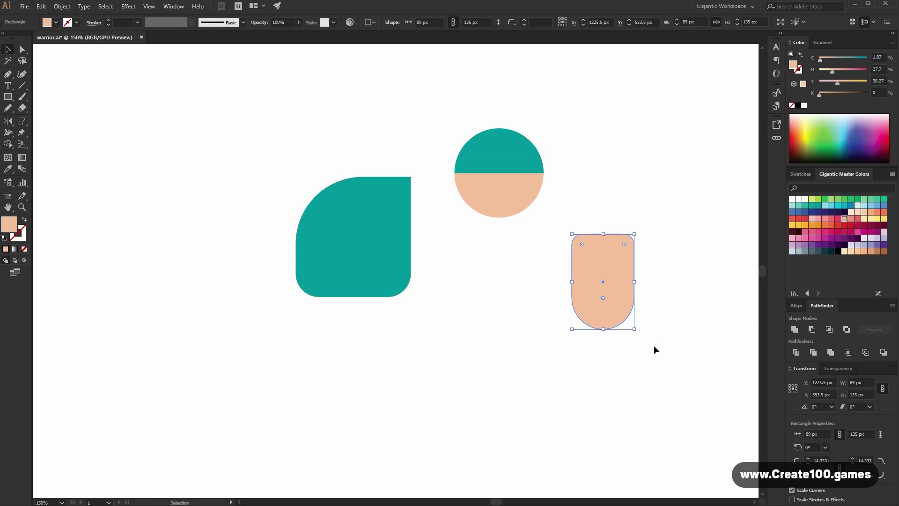
drag(657, 318, 646, 251)
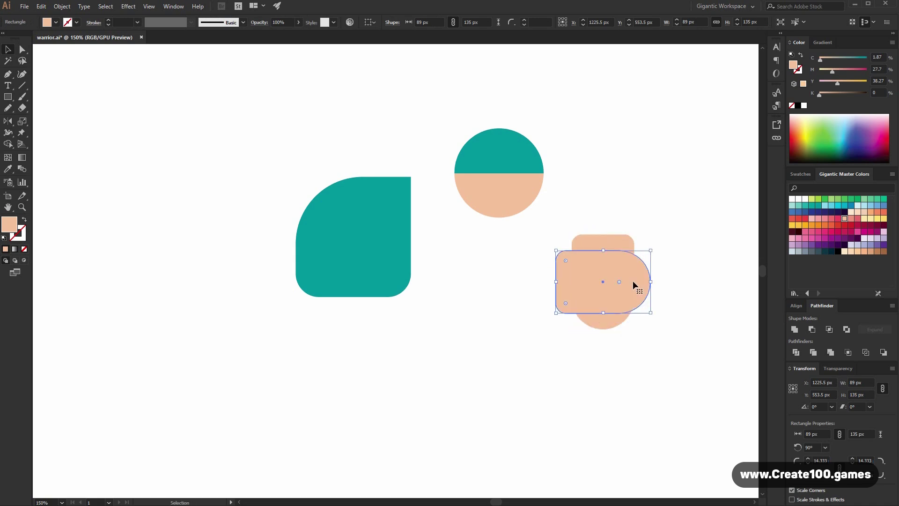
drag(633, 281, 615, 297)
click(667, 409)
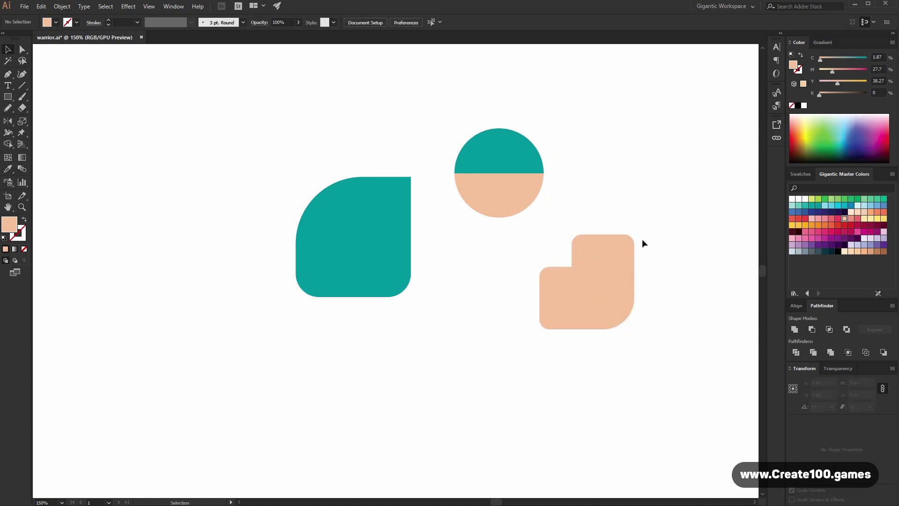
- Stretch the tall peach shape upward and delete the lower rotated copy
click(22, 49)
drag(650, 213, 561, 262)
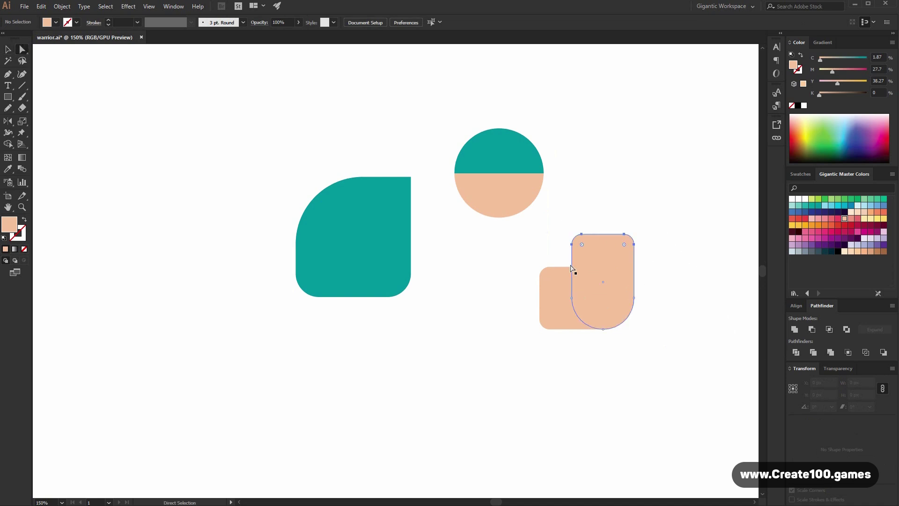
key(shift+Up)
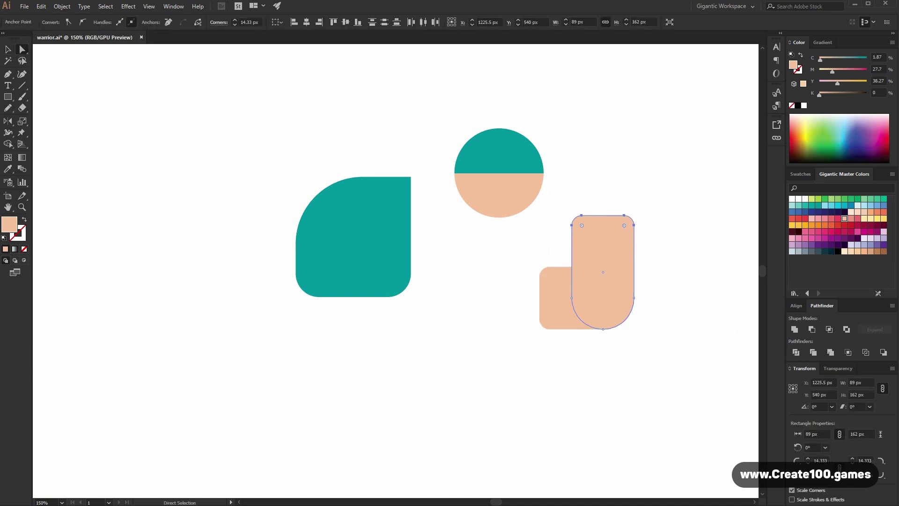
key(v)
click(589, 351)
click(551, 301)
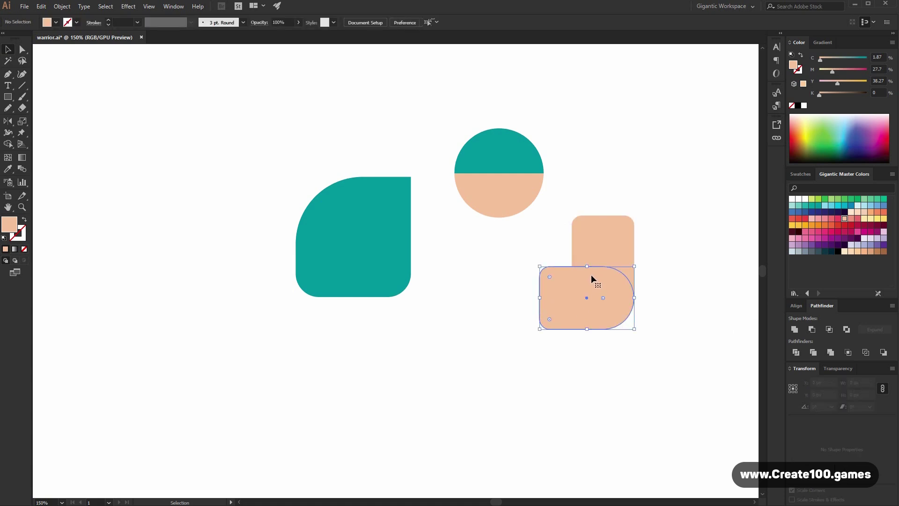
key(Delete)
- Place a new 90° rotated copy under the tall peach bar to form the L, then select both bars
key(a)
click(597, 285)
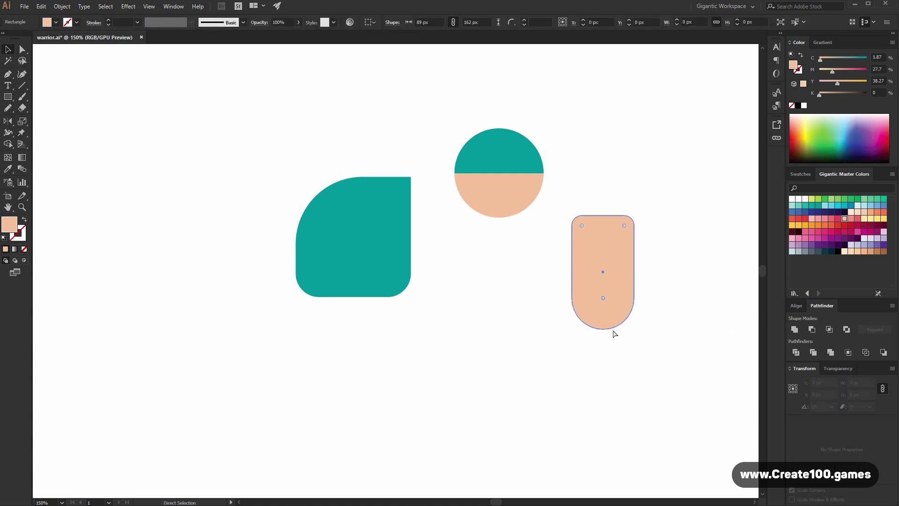
key(v)
drag(640, 330, 655, 255)
drag(639, 266, 614, 290)
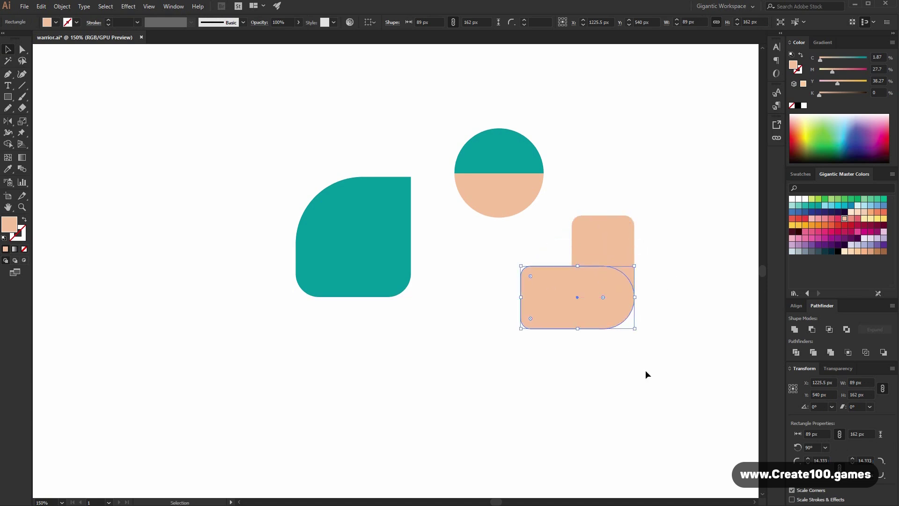
click(645, 374)
drag(577, 312, 500, 268)
- Send the peach bars behind the two-tone circle and shift head and body right and down
click(565, 323)
click(499, 270)
right_click(493, 243)
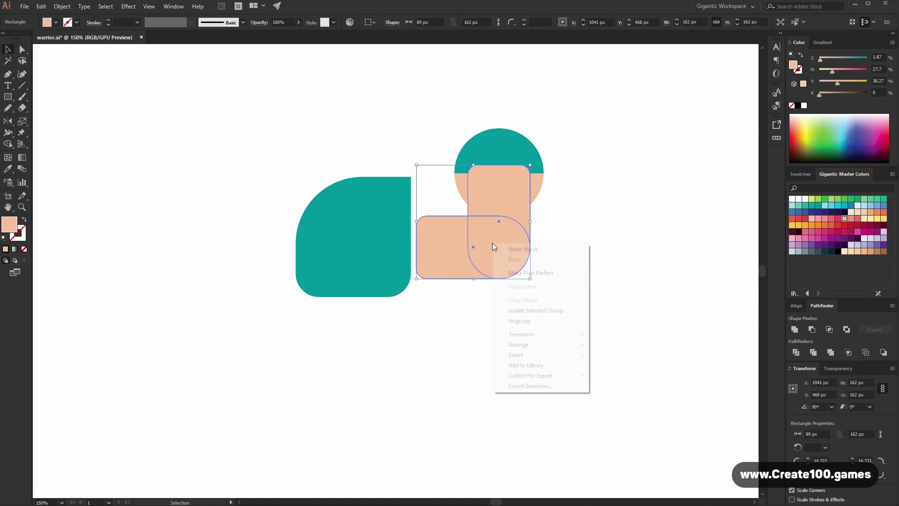
mouse_move(543, 344)
click(614, 249)
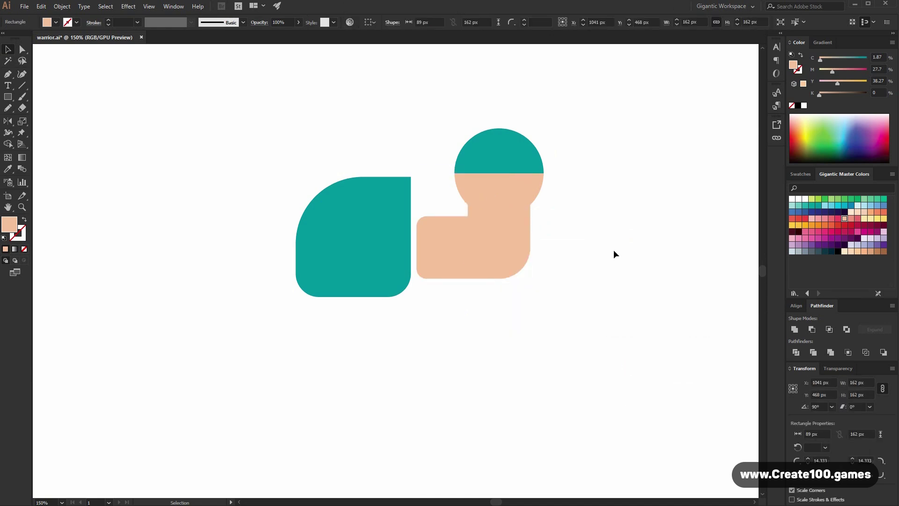
drag(566, 101, 561, 271)
click(654, 327)
click(571, 277)
click(628, 313)
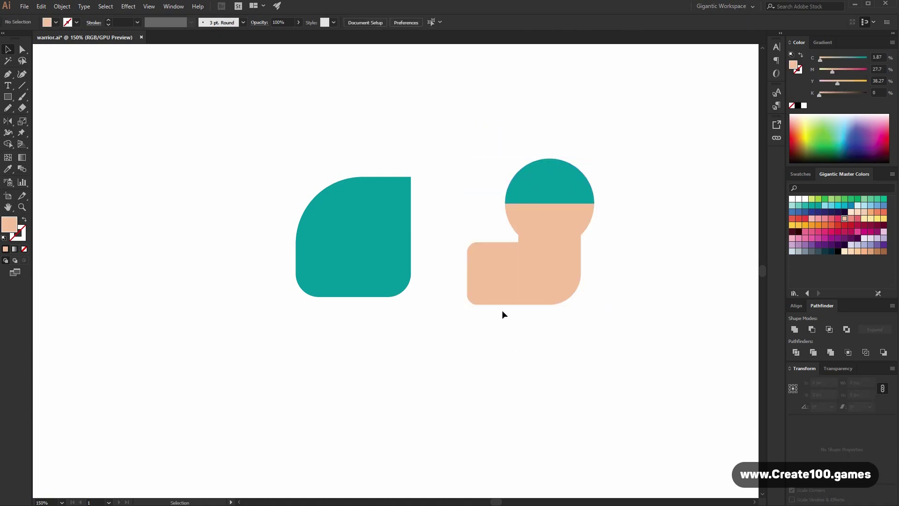
- Add a small 56 × 29 px peach tab at the left shoulder with a rounded bottom-left corner
key(ctrl+plus)
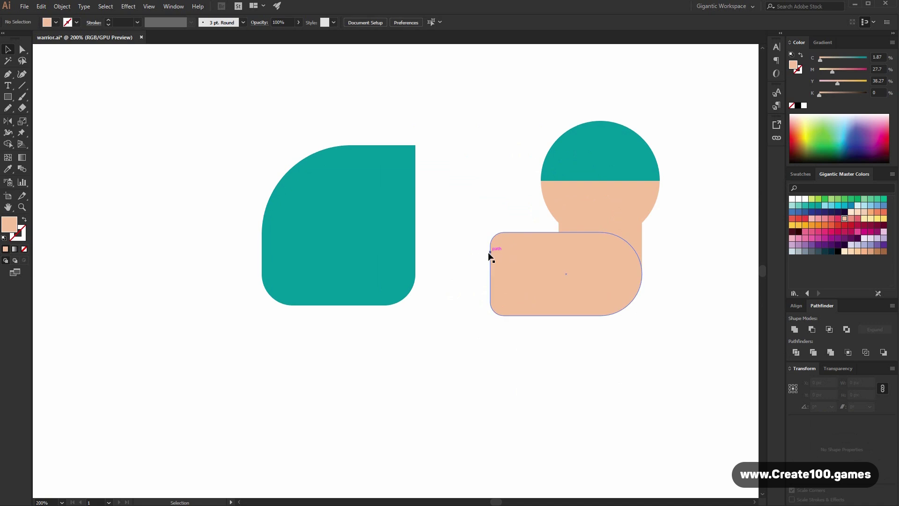
key(m)
drag(515, 232, 465, 263)
click(25, 50)
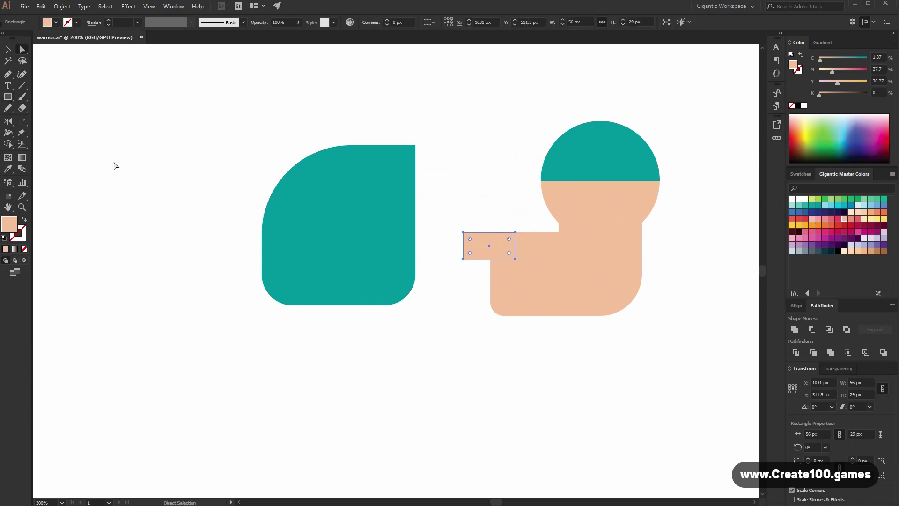
click(463, 259)
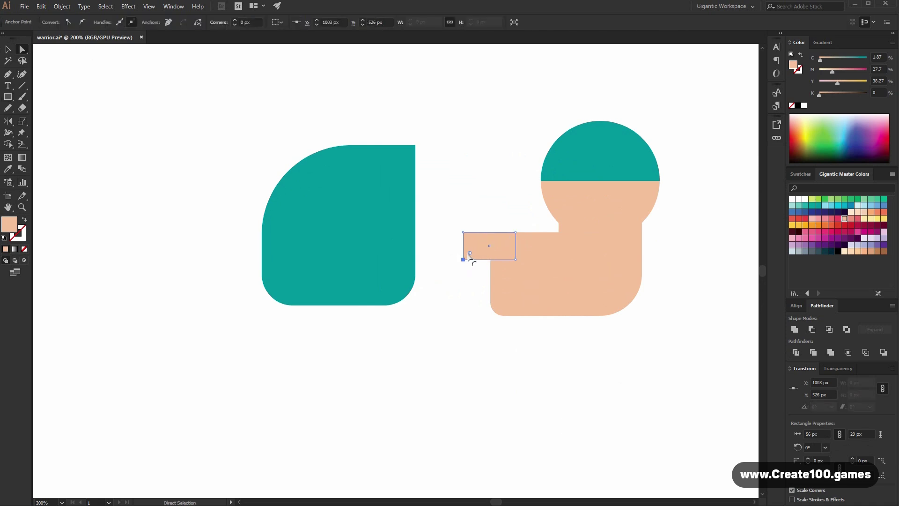
drag(470, 252, 476, 247)
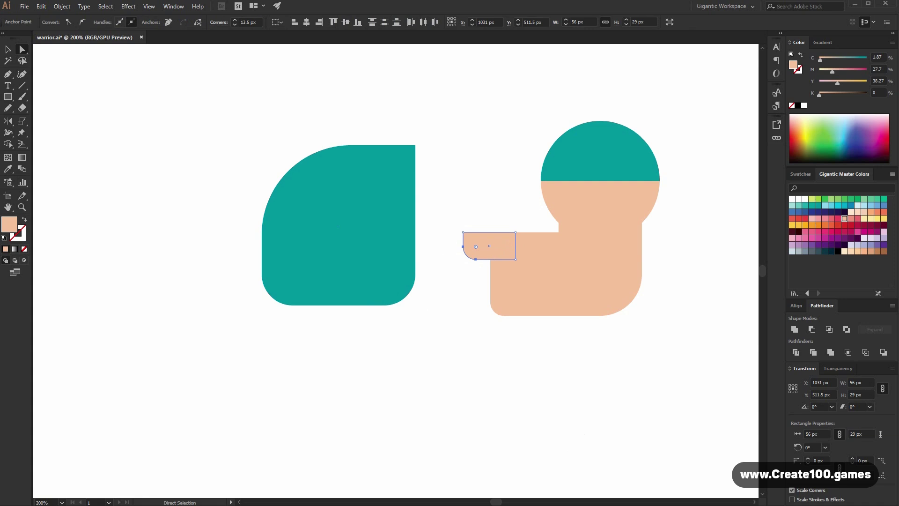
- Group the figure's pieces, move it up-left onto the teal shape, and scale it down
key(v)
click(478, 255)
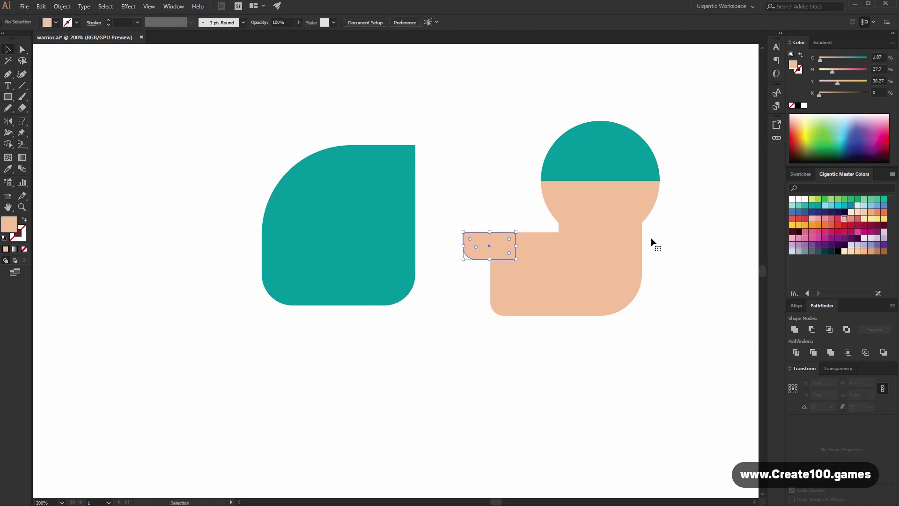
shift+click(519, 292)
key(ctrl+g)
drag(585, 205, 428, 174)
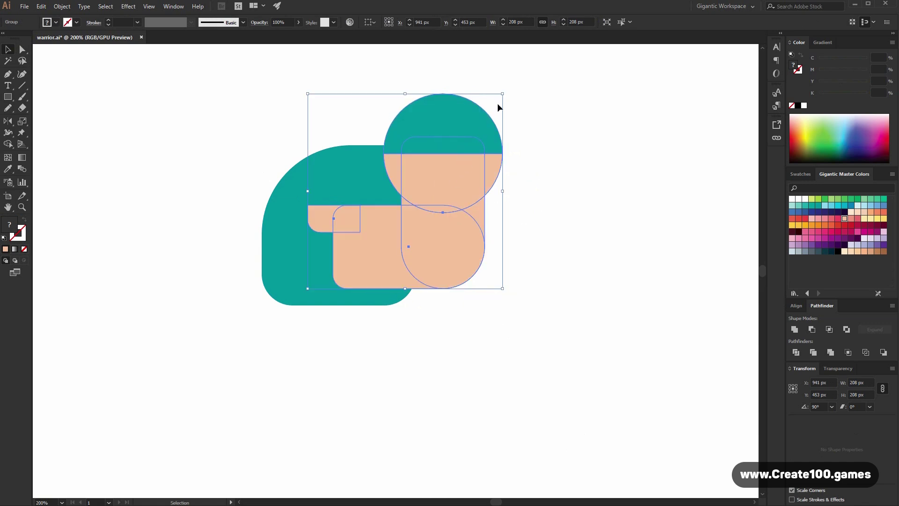
drag(504, 92, 488, 108)
click(564, 209)
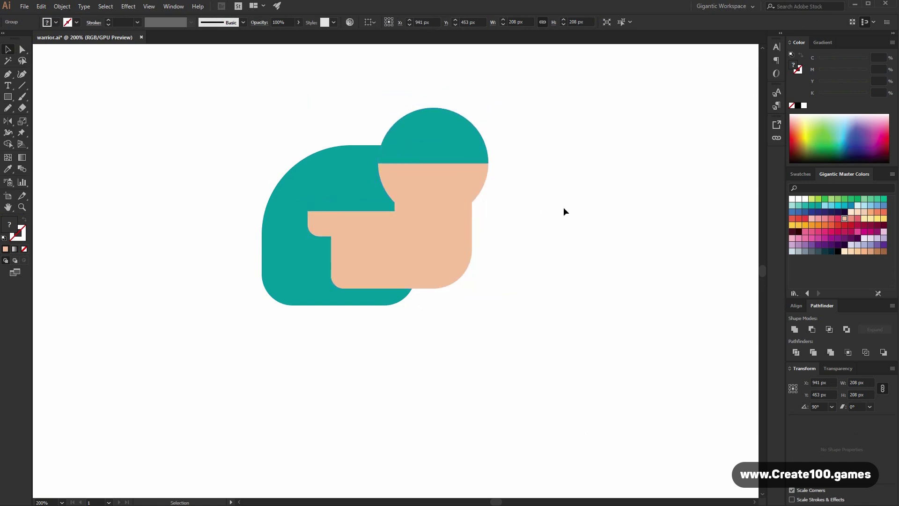
drag(553, 152, 517, 301)
click(595, 441)
click(571, 283)
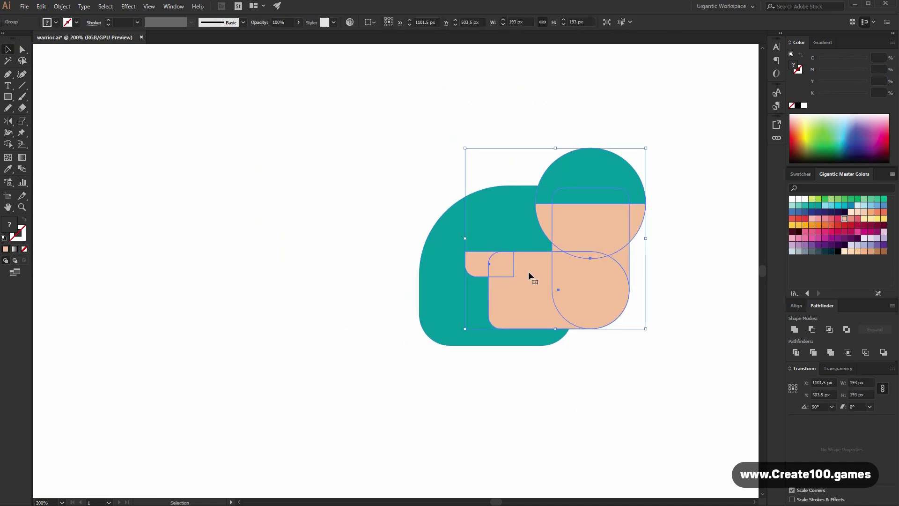
- Duplicate the figure to the left and delete the small tab from the copy
key(a)
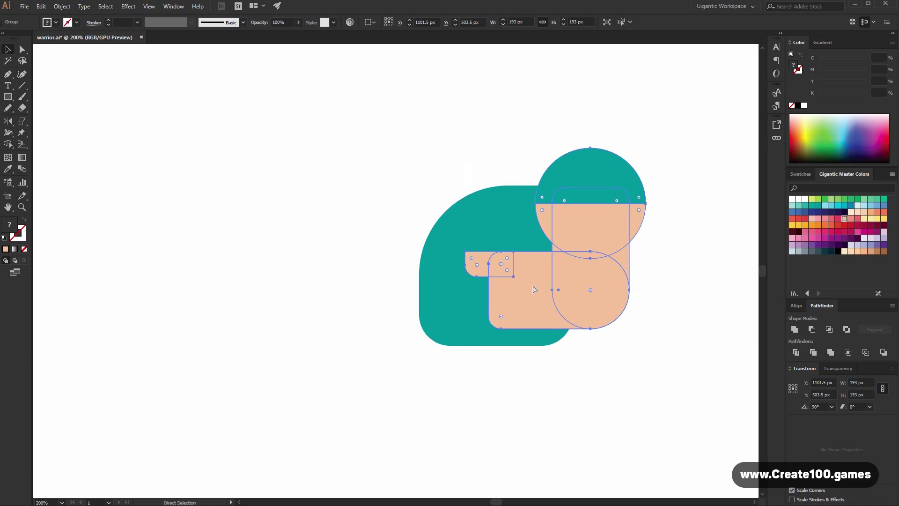
key(v)
drag(588, 242, 451, 212)
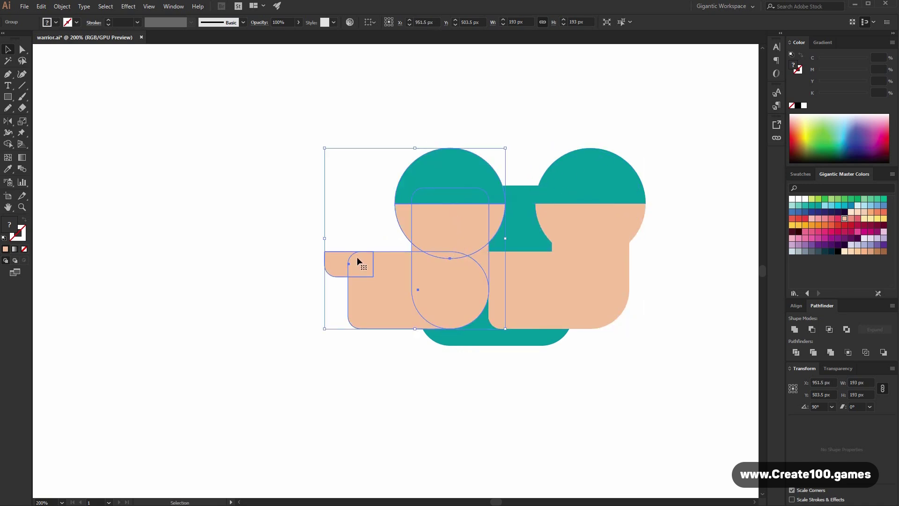
double_click(343, 268)
click(350, 273)
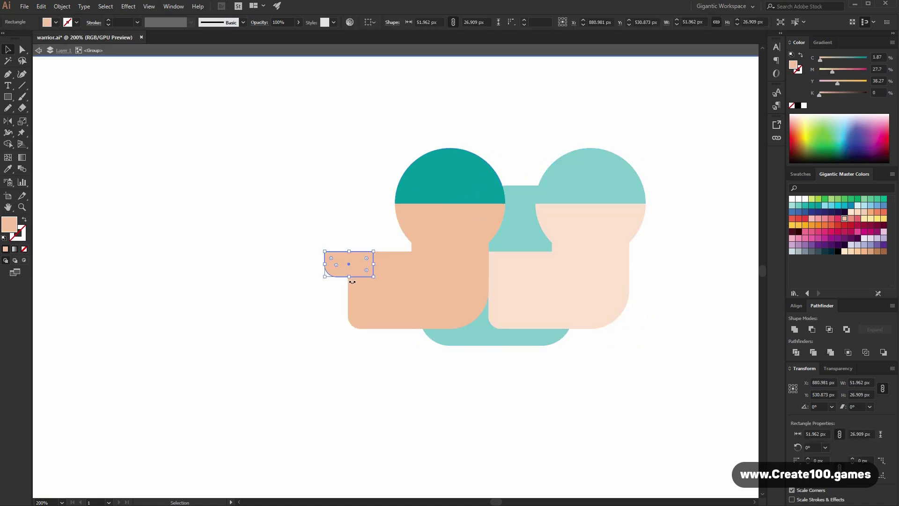
key(Delete)
- Recolour the copy's two body bars with the salmon swatch
drag(333, 334, 443, 256)
double_click(443, 257)
click(412, 221)
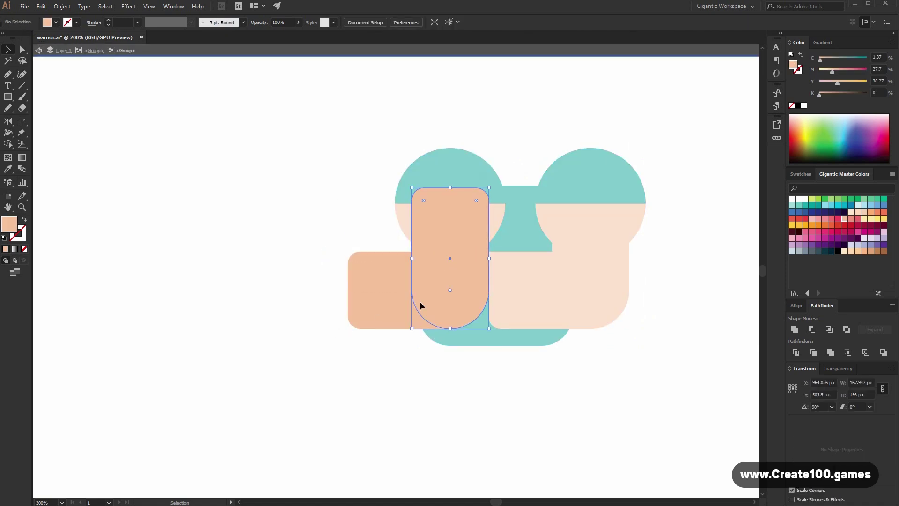
drag(492, 370, 418, 292)
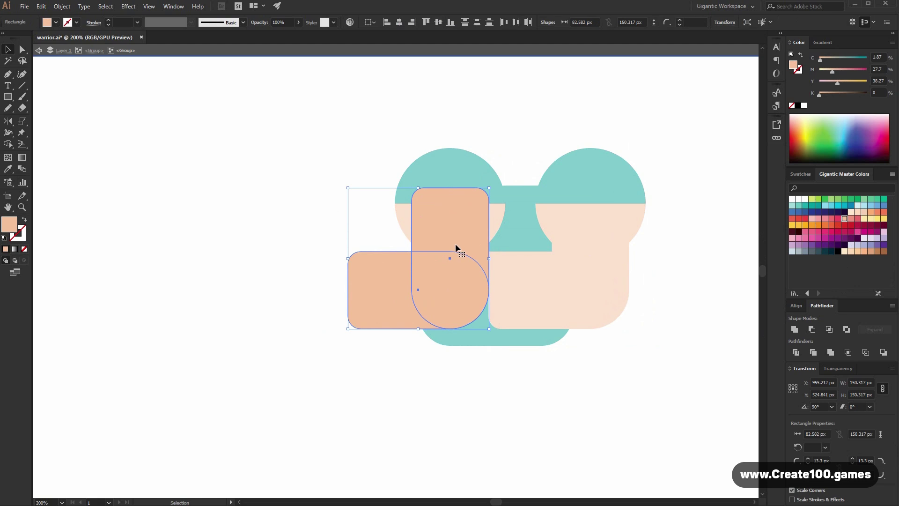
click(850, 219)
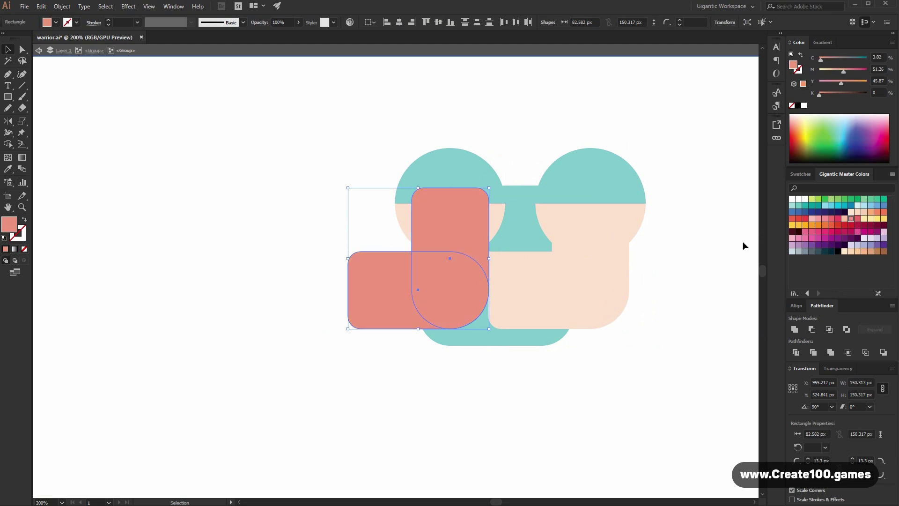
click(380, 228)
double_click(381, 228)
- Make the copy's lower circle half salmon and darken its upper teal half with the K slider
click(403, 219)
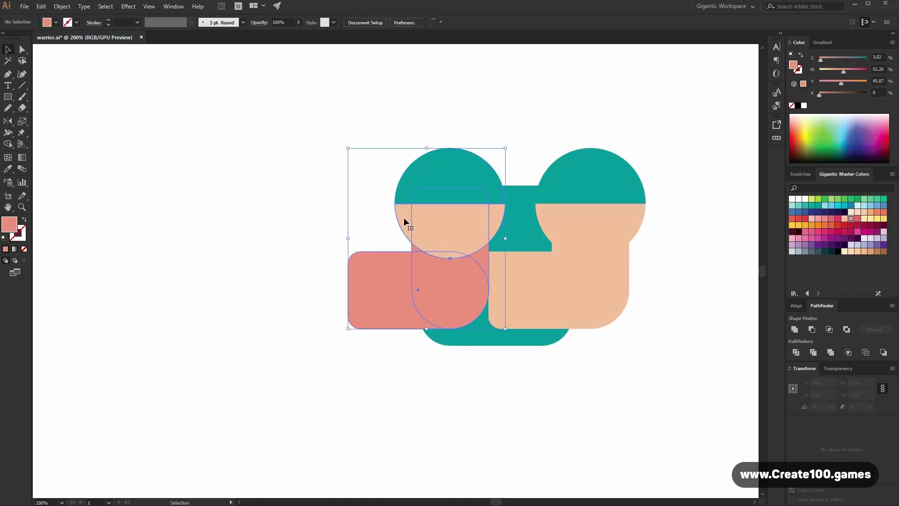
double_click(404, 217)
double_click(417, 217)
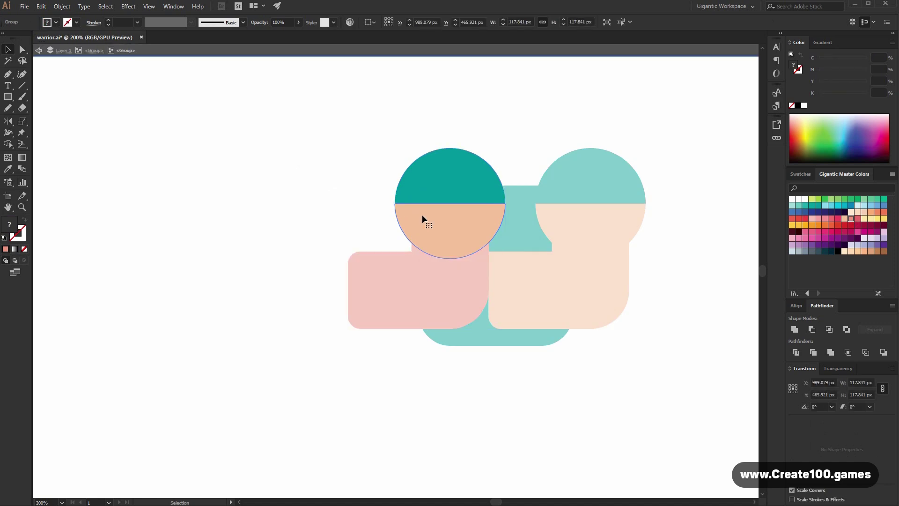
key(ctrl+a)
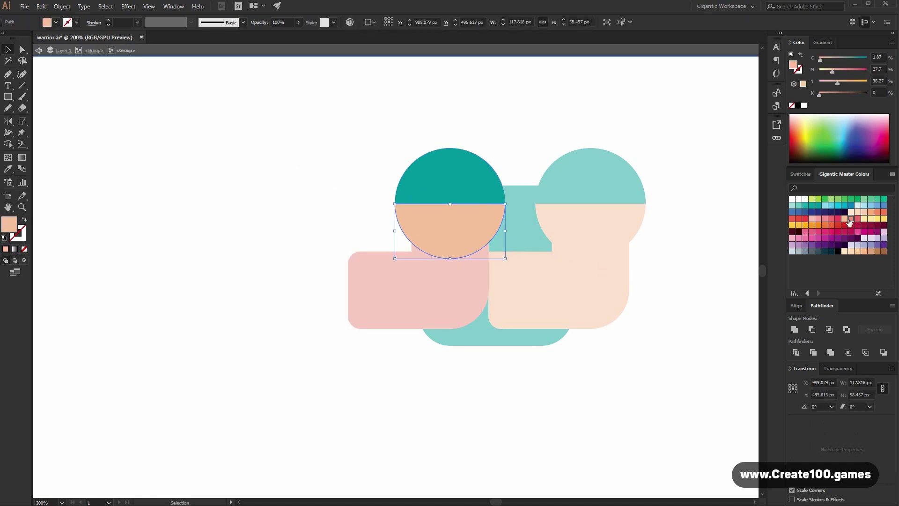
click(850, 219)
click(470, 167)
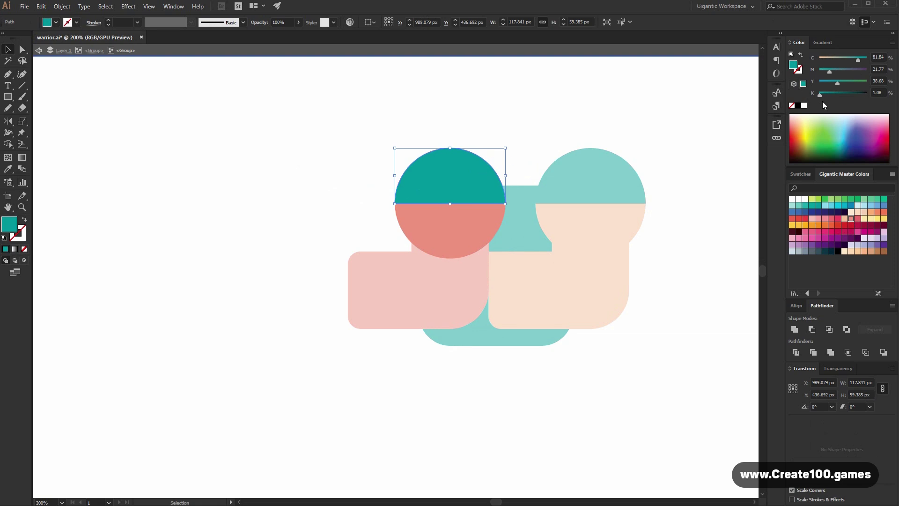
drag(820, 95, 831, 95)
- Send the left figure behind the teal shape and nudge it slightly left
double_click(682, 132)
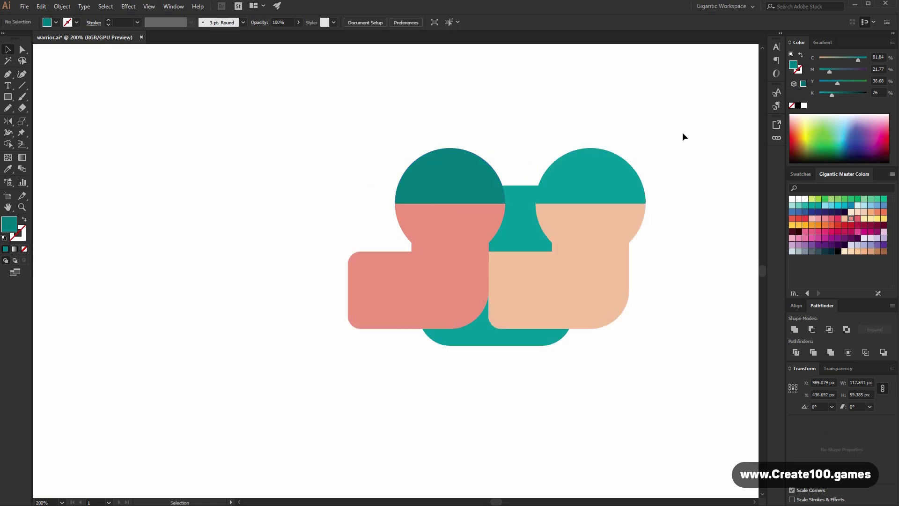
right_click(457, 166)
key(ctrl+shift+bracketleft)
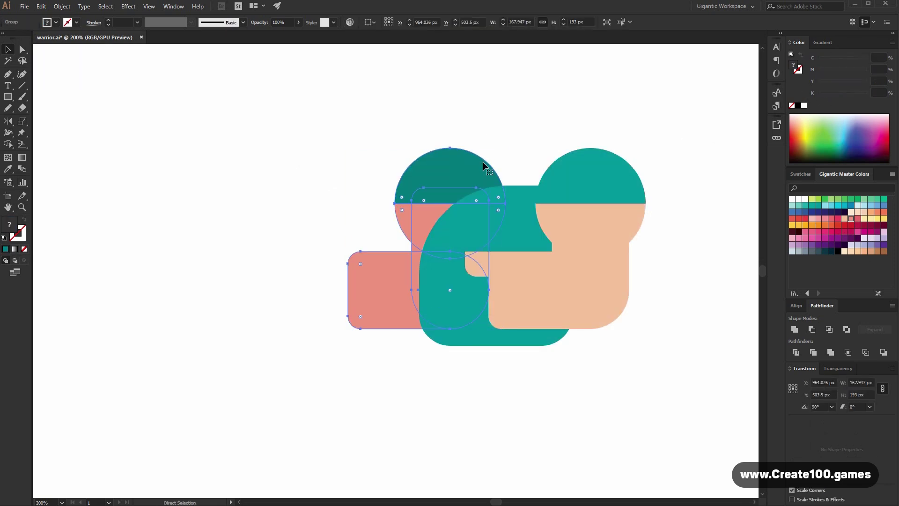
key(Left)
key(Left)
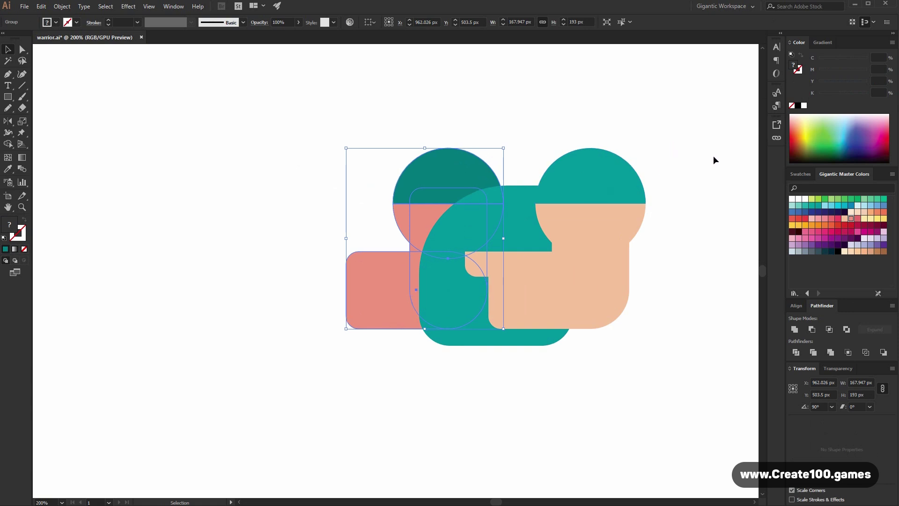
click(700, 160)
key(space)
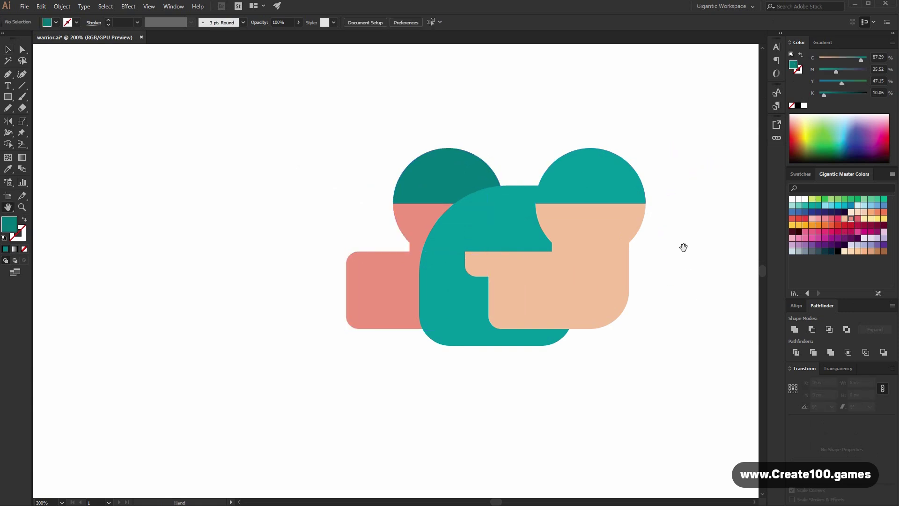
drag(683, 249, 592, 263)
- Draw a peach rectangle right of the figures and shorten it to 80 px tall
key(m)
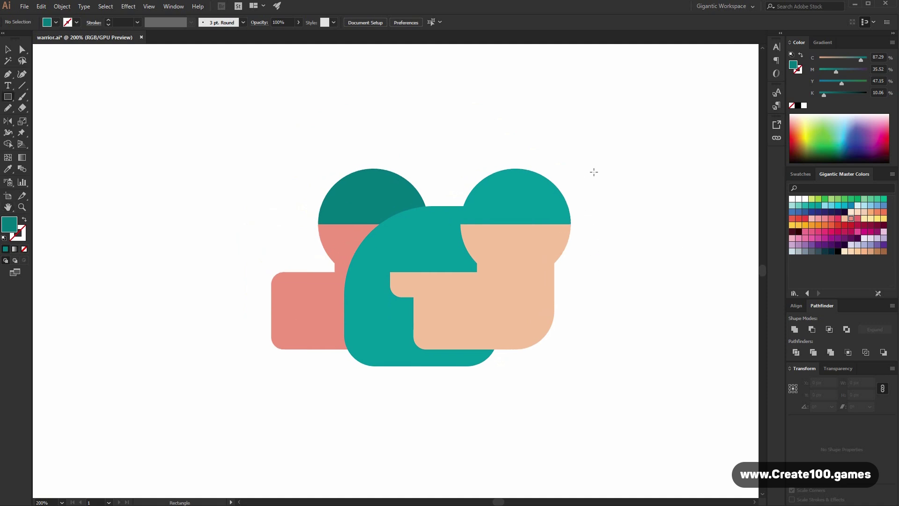
drag(597, 182, 670, 284)
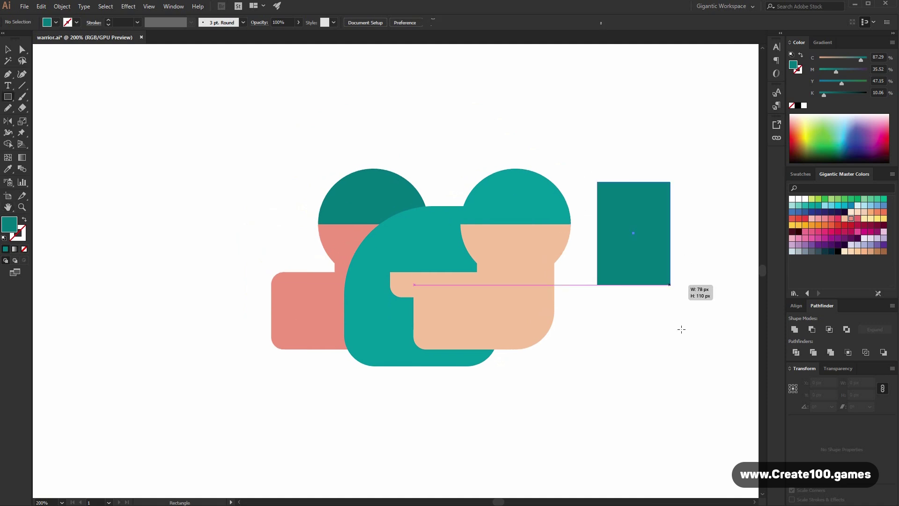
click(843, 219)
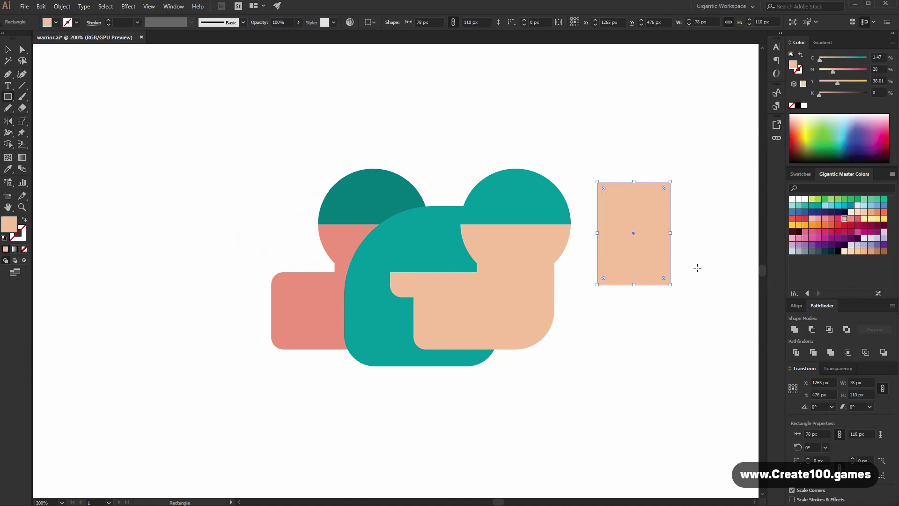
click(8, 49)
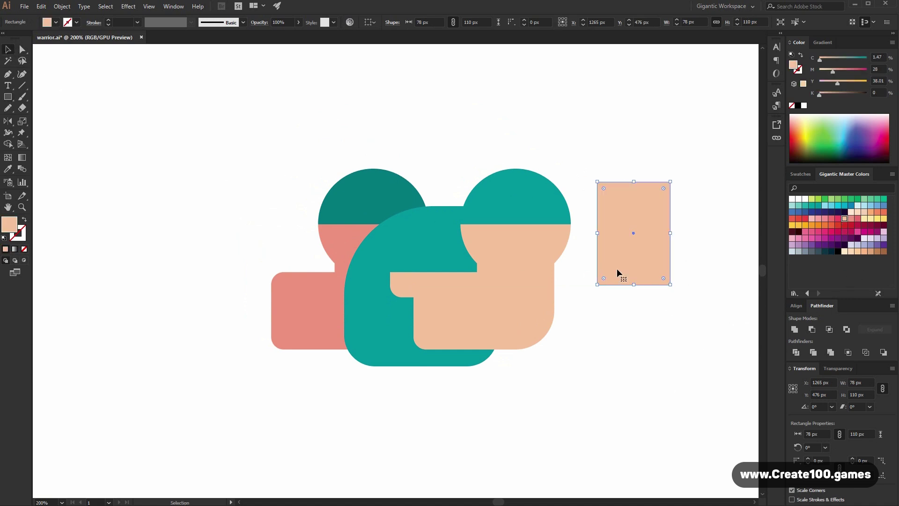
drag(633, 283, 637, 158)
- Fill the thin top strip magenta and widen it on both sides
key(a)
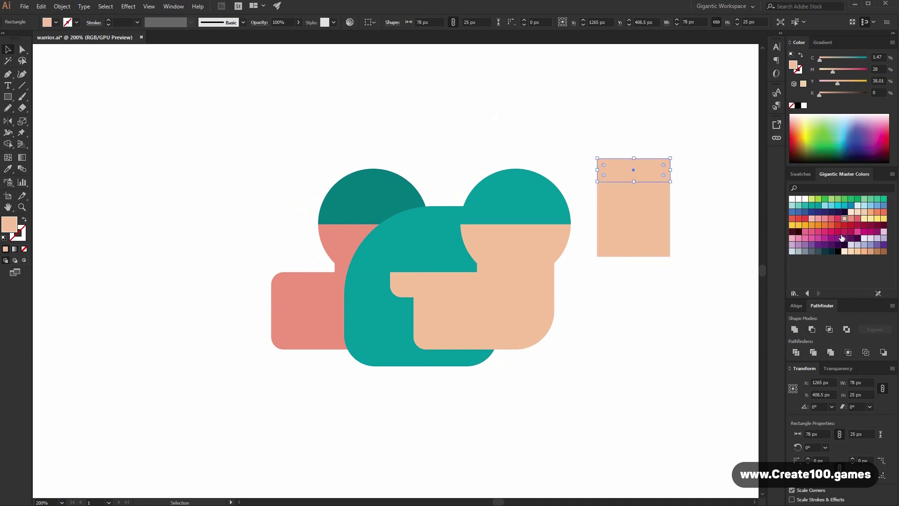
click(833, 232)
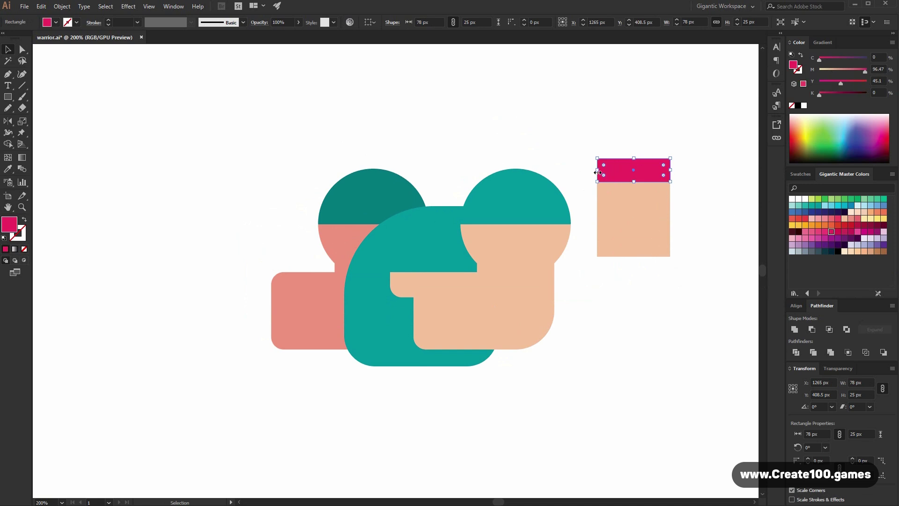
drag(598, 173, 581, 172)
drag(673, 171, 676, 171)
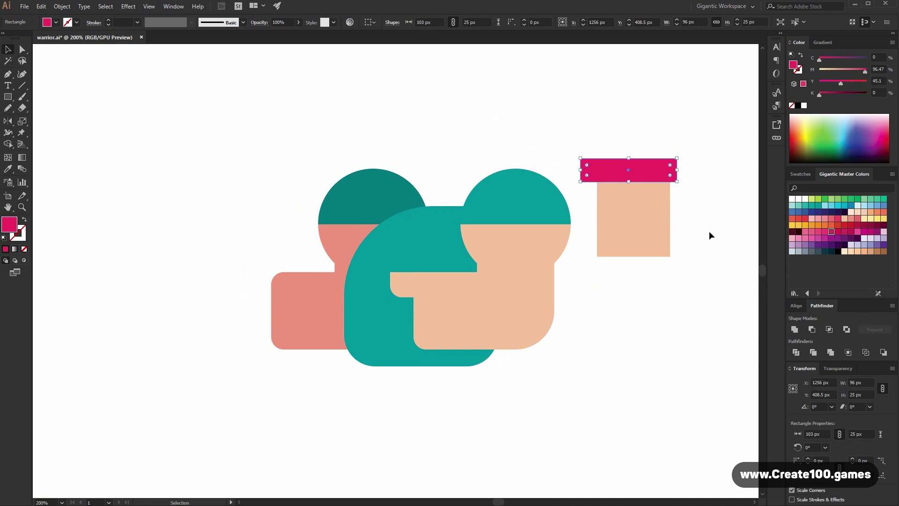
click(703, 243)
- Add a teal rectangle below the face, sampling the teal fill and aligning it with the magenta band
key(m)
drag(679, 229, 590, 265)
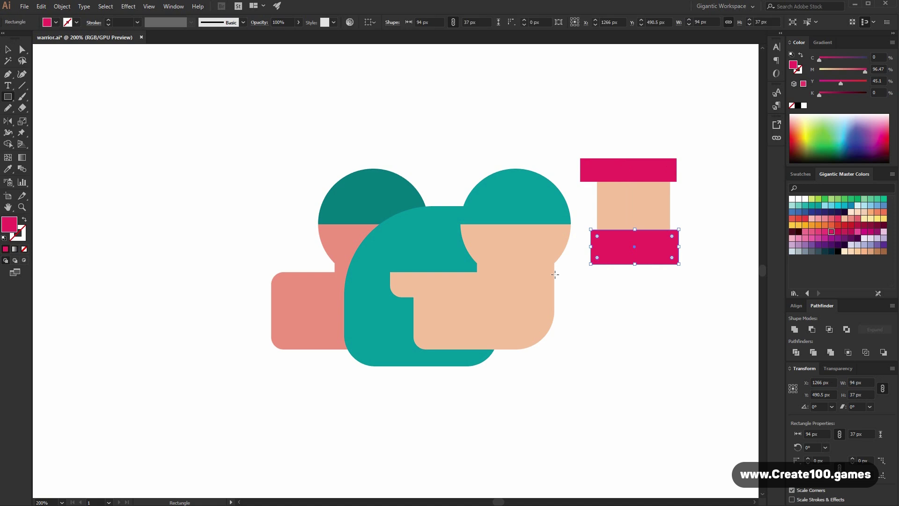
key(i)
click(515, 248)
click(403, 212)
key(v)
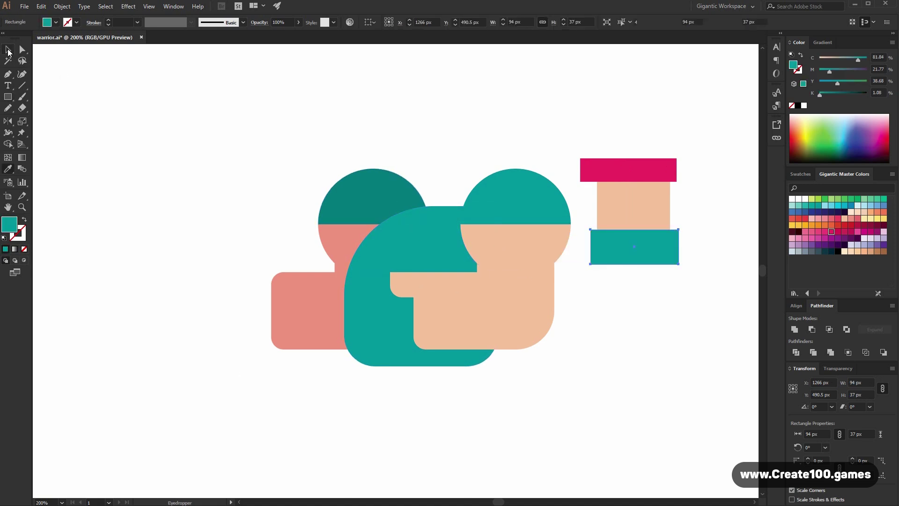
key(Left)
key(Left)
key(Left)
key(Left)
click(685, 351)
drag(652, 264, 654, 264)
click(685, 200)
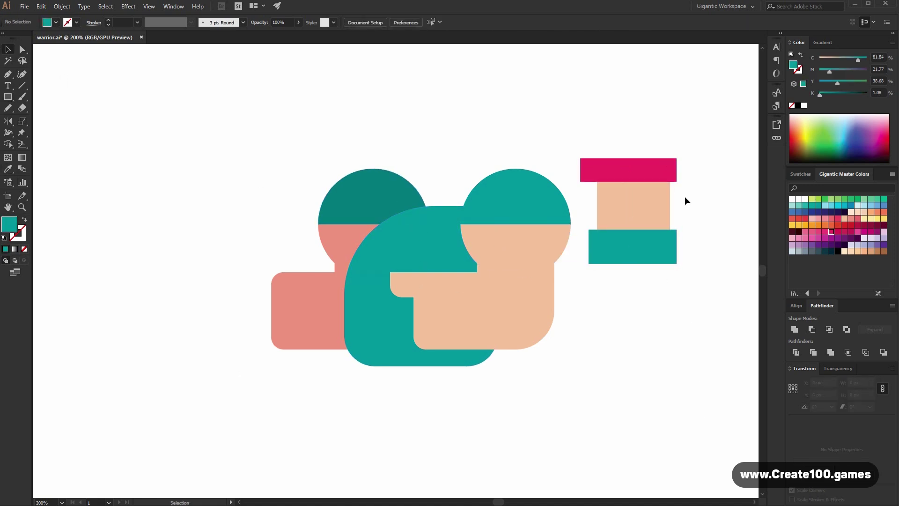
- Draw a dark crimson rectangle beside the head and round its bottom-left and top-right corners
key(l)
drag(684, 206, 726, 252)
key(ctrl+z)
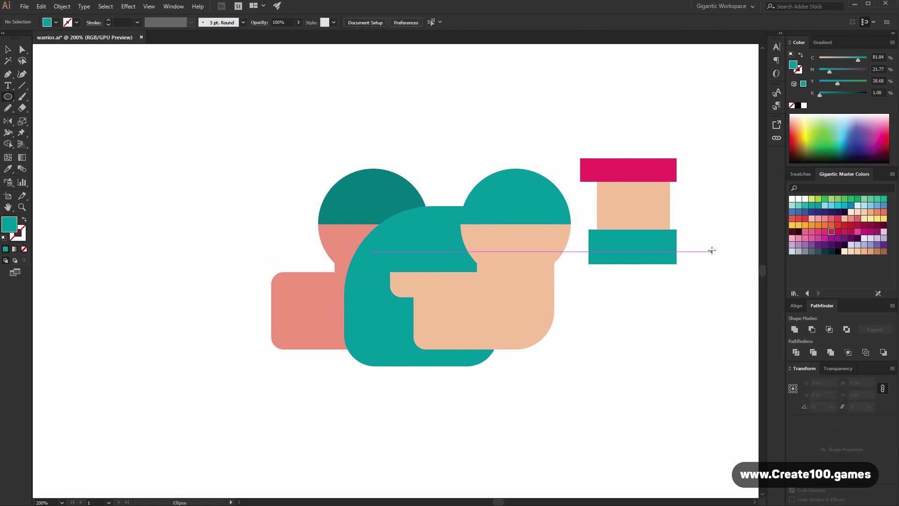
mouse_move(694, 208)
mouse_down()
mouse_move(577, 183)
mouse_move(559, 198)
mouse_move(608, 212)
mouse_move(604, 187)
mouse_up()
key(m)
click(871, 225)
key(a)
drag(560, 224, 586, 202)
- Place the rounded crimson shape behind the face
key(v)
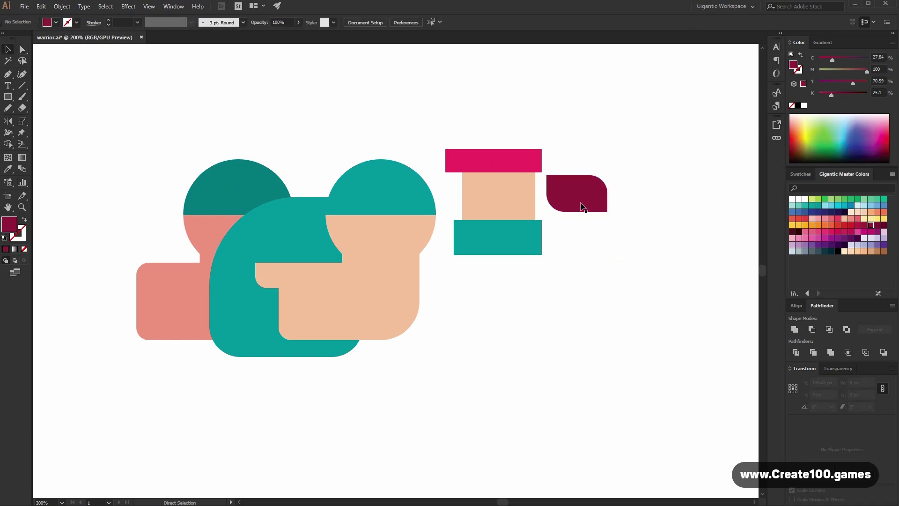
click(581, 205)
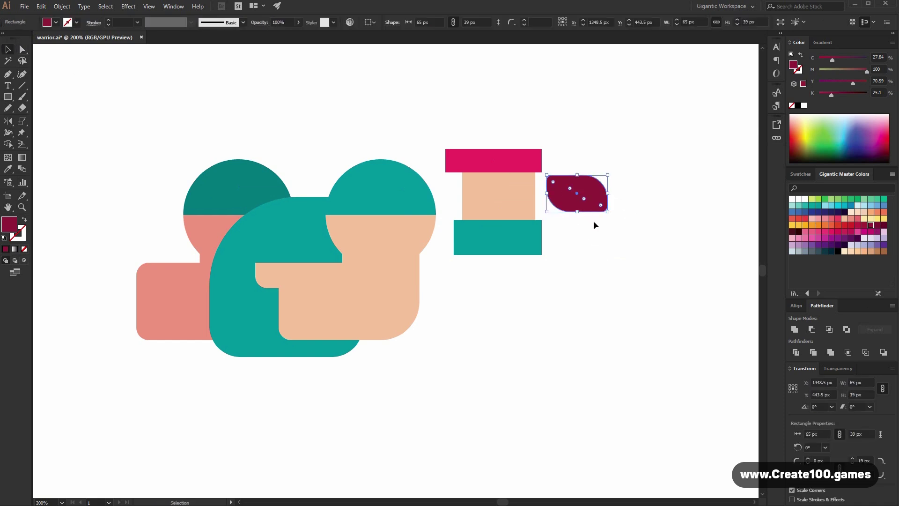
click(594, 220)
drag(574, 189, 559, 176)
key(ctrl+z)
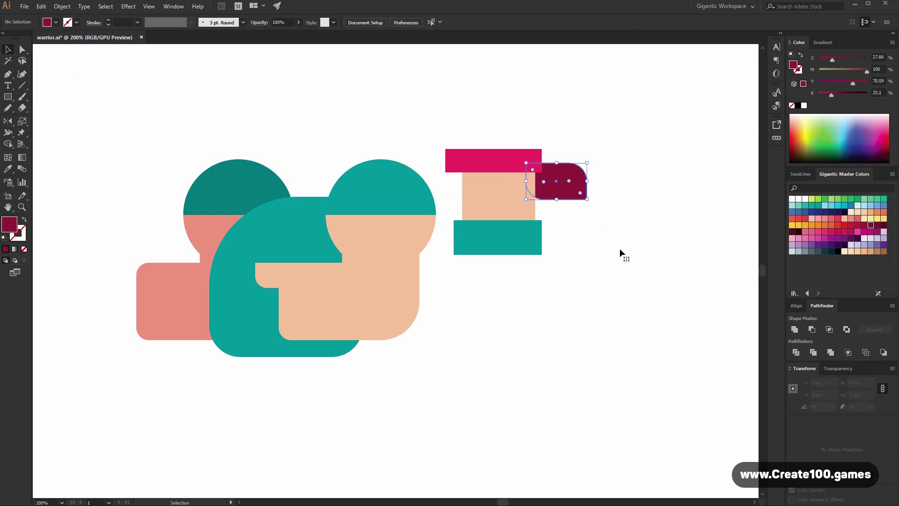
click(618, 248)
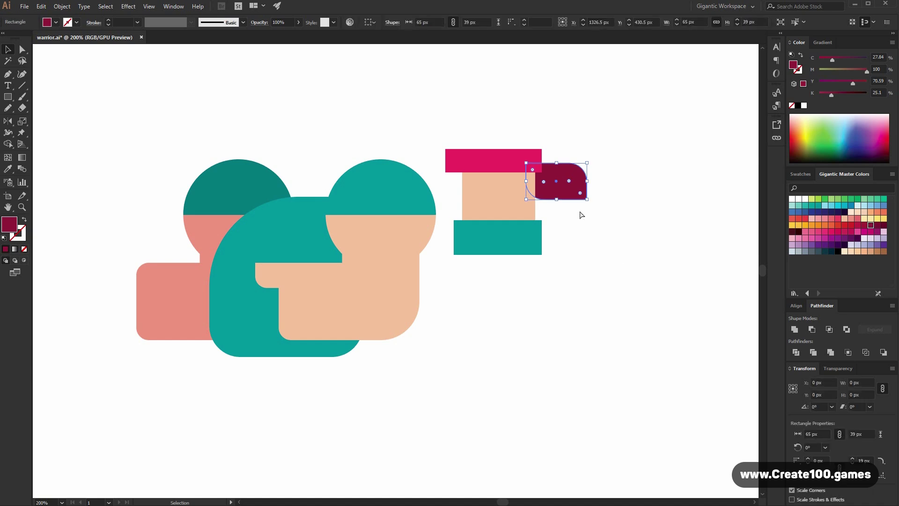
- Add a smaller pink copy of the crimson shape and shift the head pieces right and down
drag(586, 162, 558, 196)
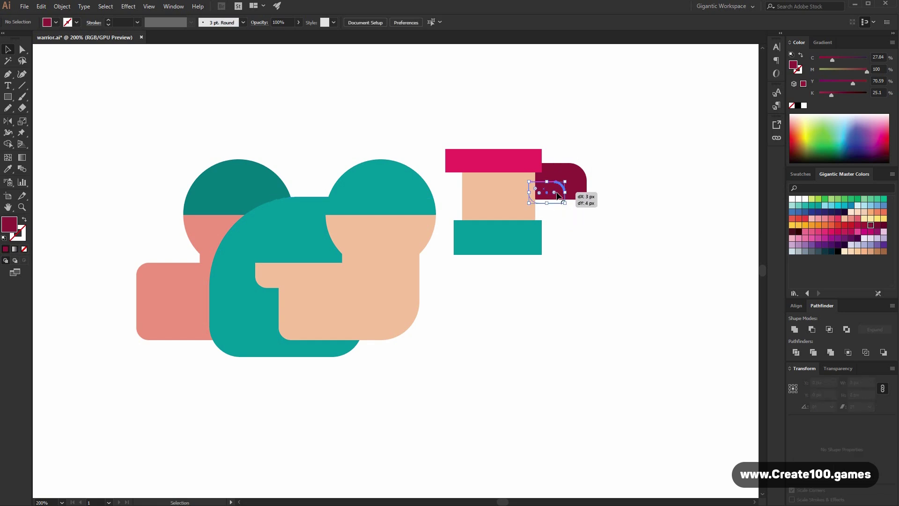
key(i)
click(526, 155)
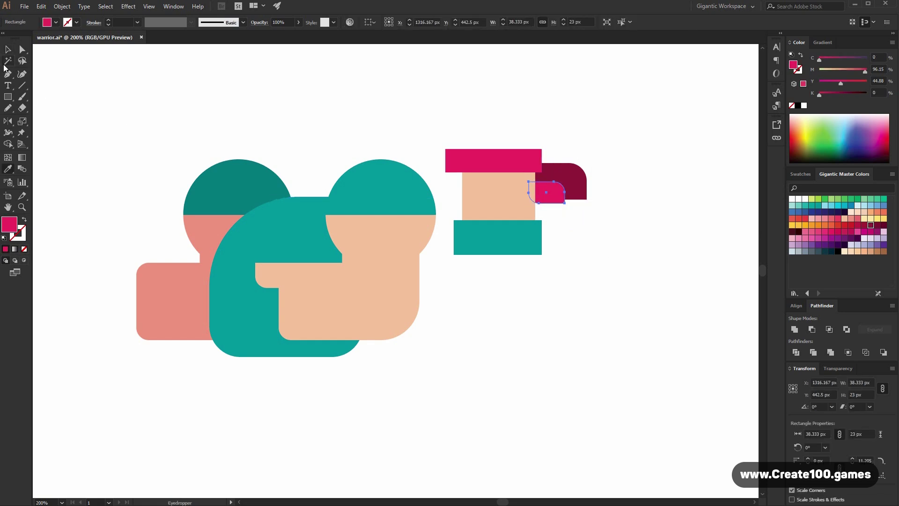
click(8, 48)
drag(595, 167, 563, 240)
- Draw a small dark navy bar across the face
click(643, 352)
key(m)
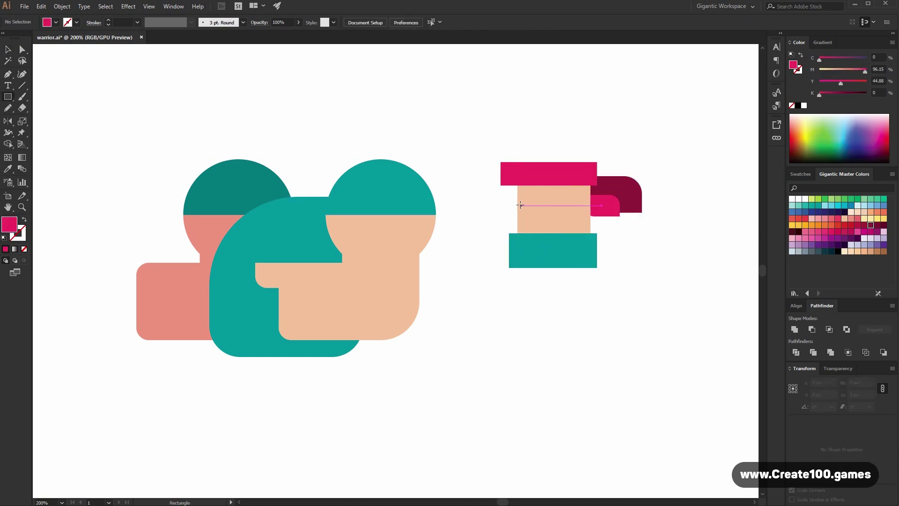
drag(509, 197, 569, 213)
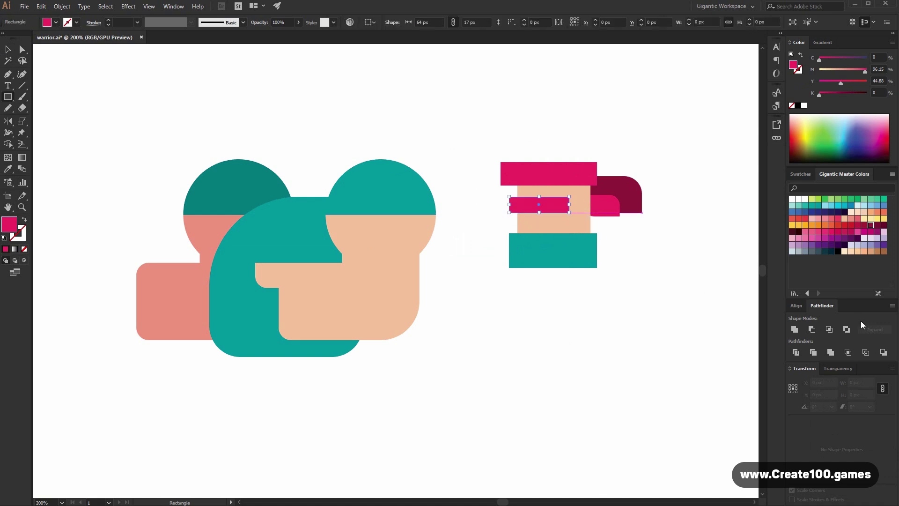
click(831, 251)
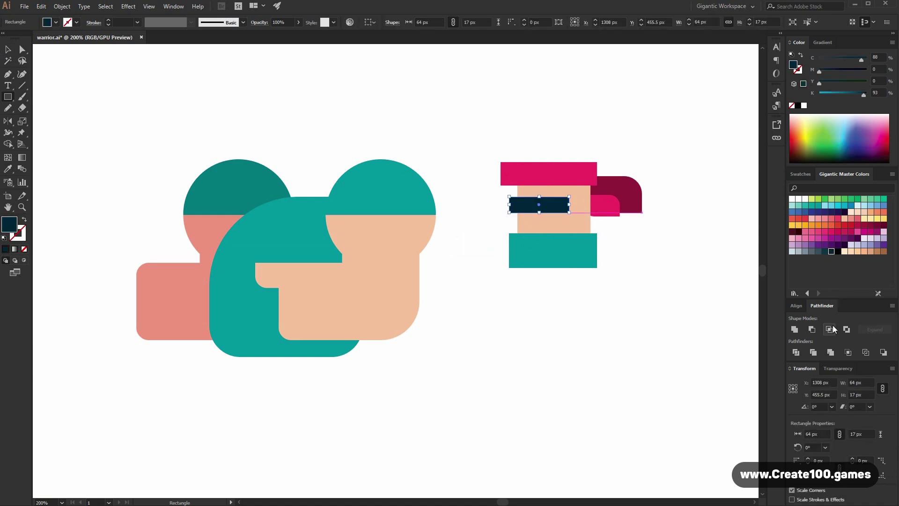
click(5, 49)
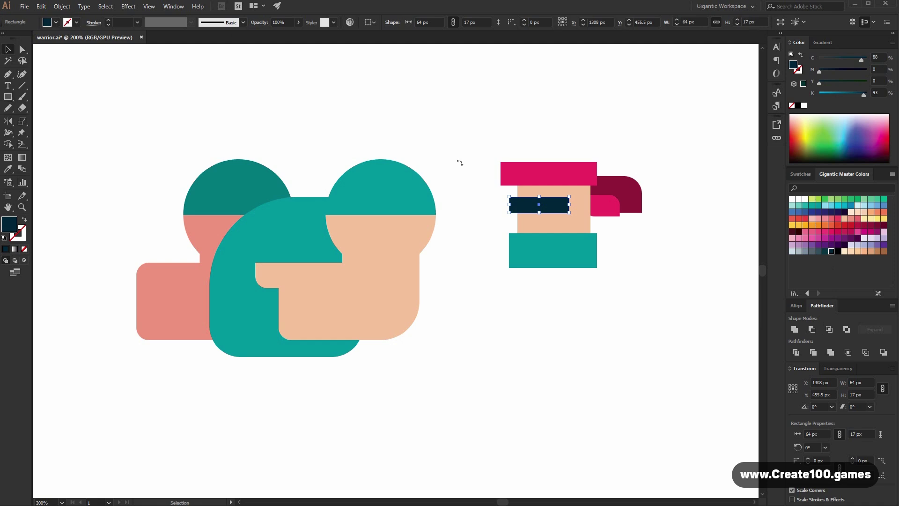
click(614, 131)
- Add a 180×68 navy hair block above the band with rounded top-right and bottom-left corners, then shrink it slightly
key(m)
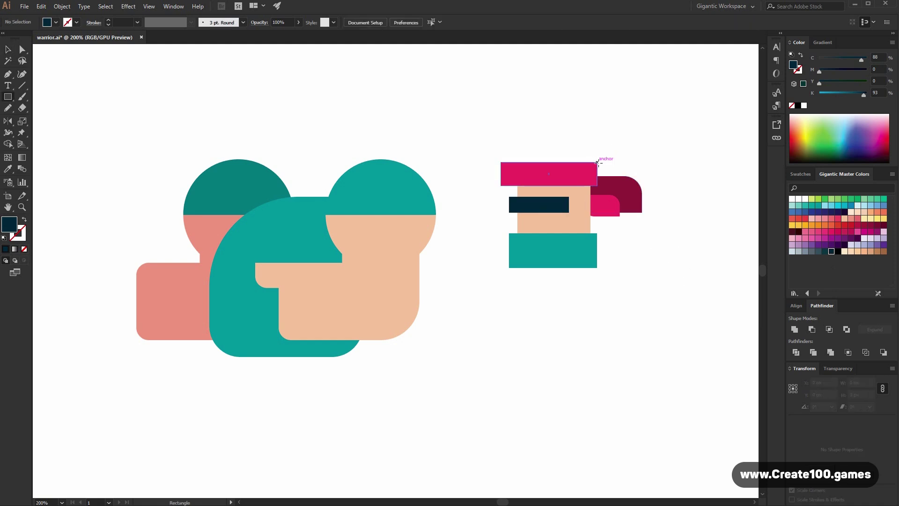
mouse_move(598, 162)
mouse_down()
mouse_move(465, 120)
mouse_move(432, 80)
mouse_move(428, 99)
mouse_up()
key(v)
key(a)
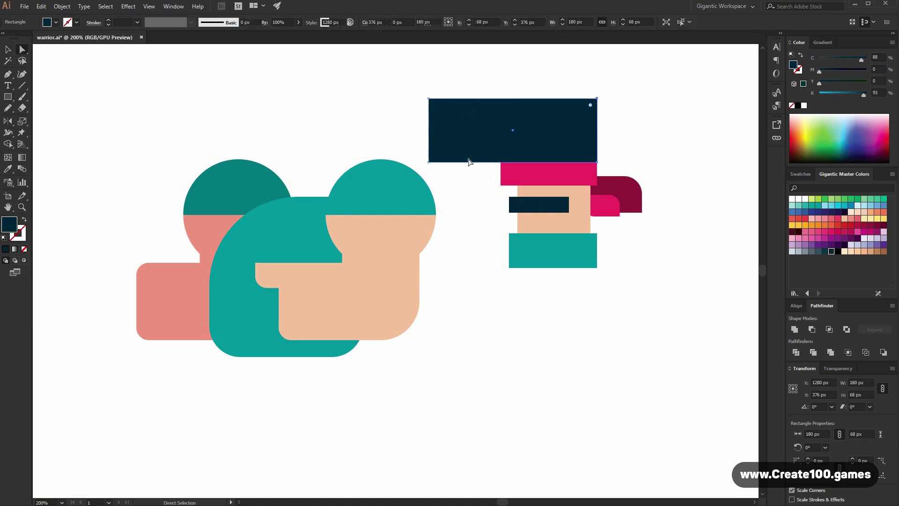
drag(591, 112, 578, 146)
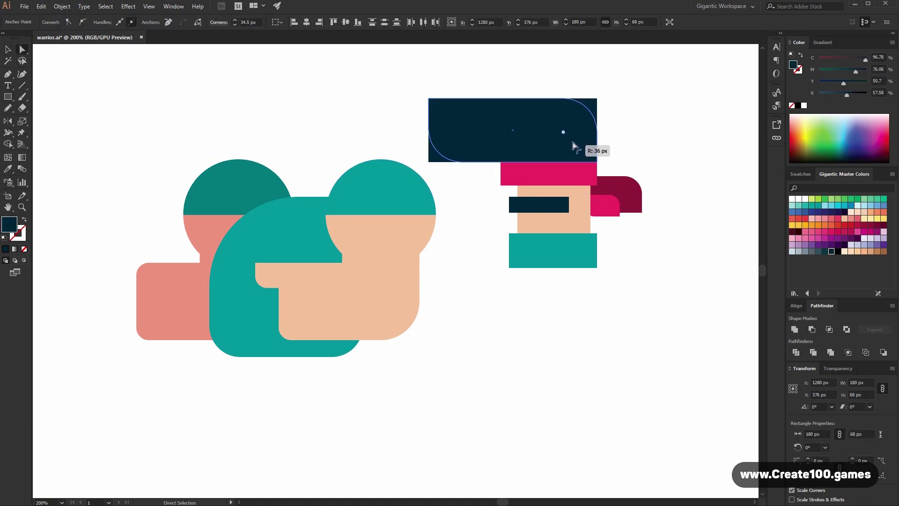
click(10, 48)
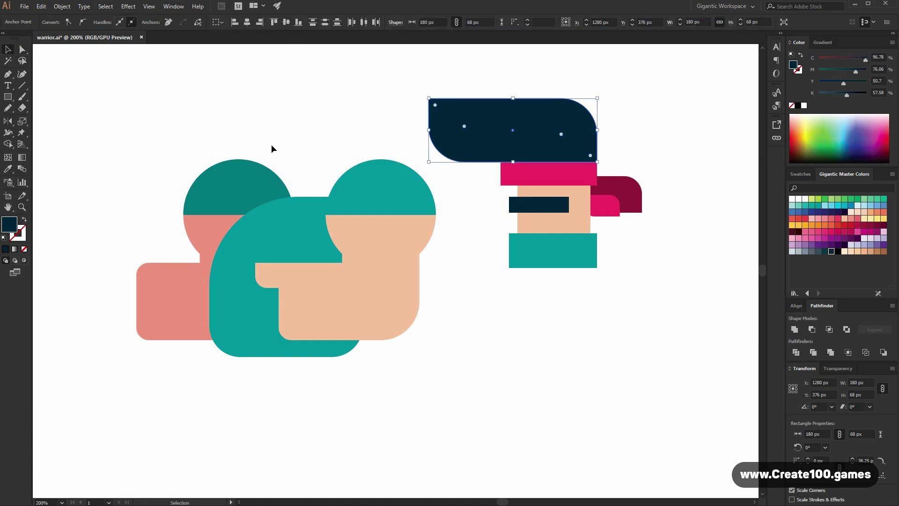
click(271, 144)
click(427, 110)
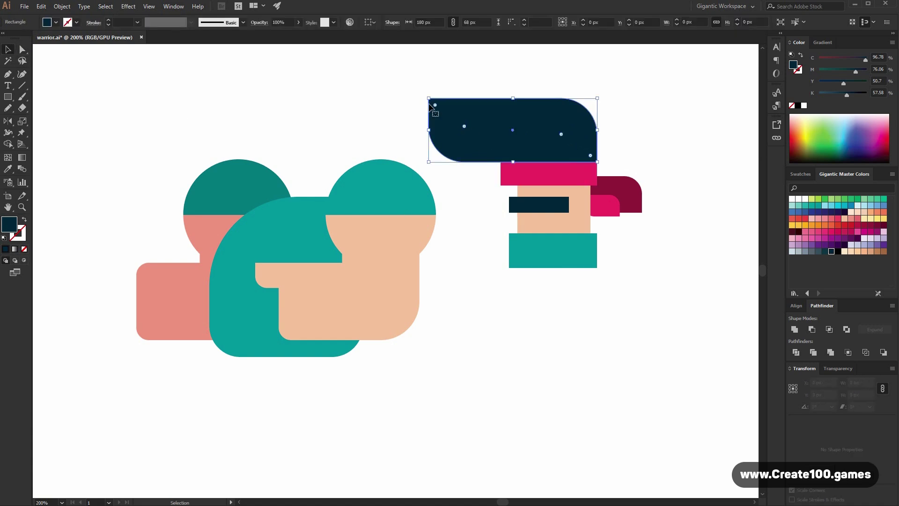
drag(429, 99, 456, 109)
- Set the assembled head on the teal body and resize it slightly
click(691, 132)
drag(674, 101, 303, 195)
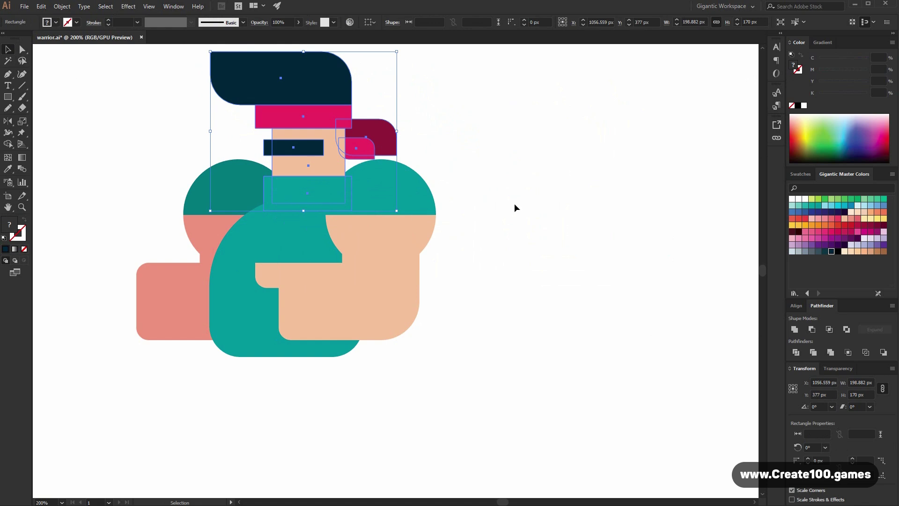
click(558, 238)
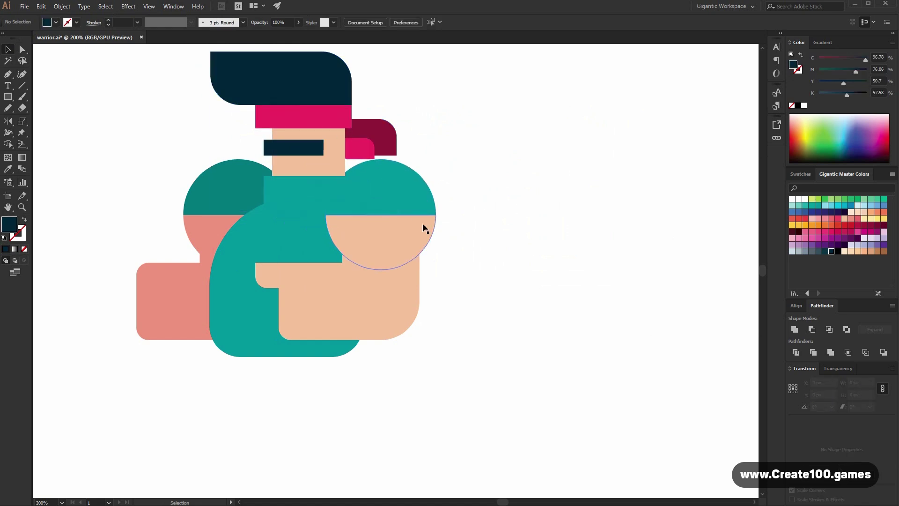
drag(427, 230, 514, 283)
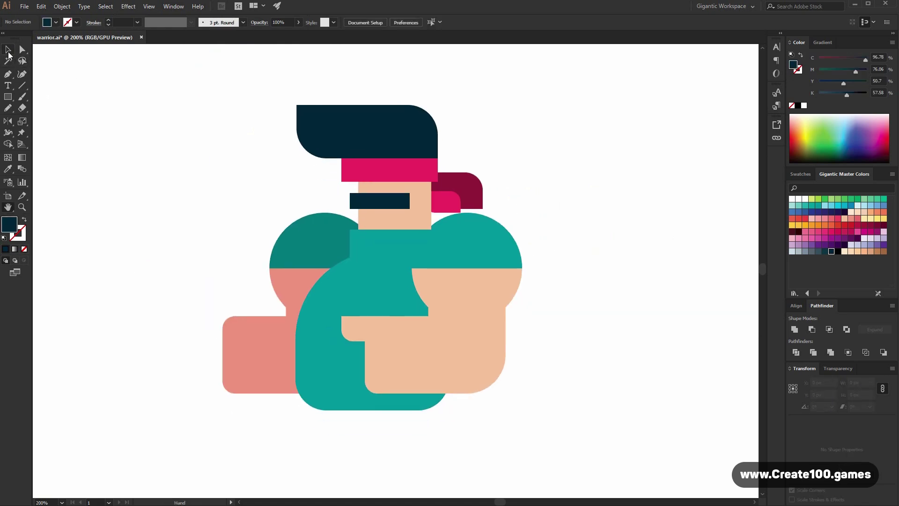
click(8, 52)
click(381, 238)
drag(282, 108, 275, 102)
click(586, 243)
scroll(585, 243, down, 2)
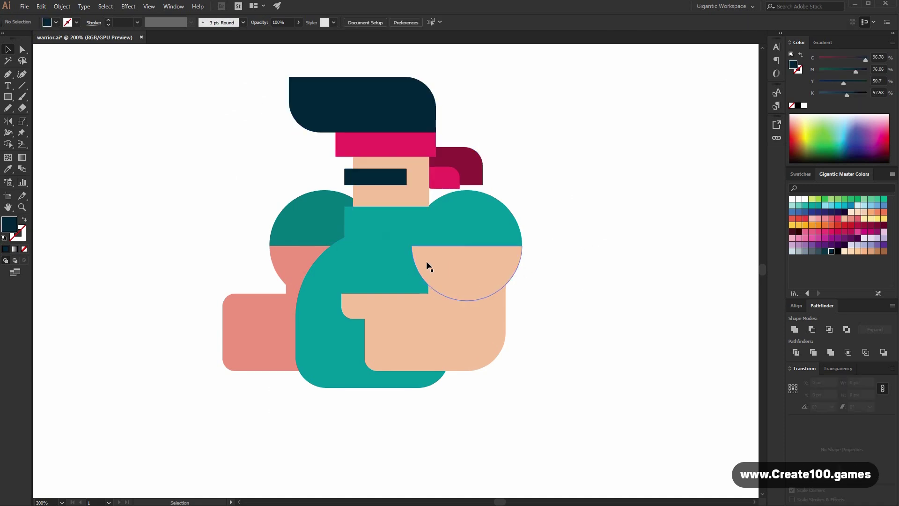
key(m)
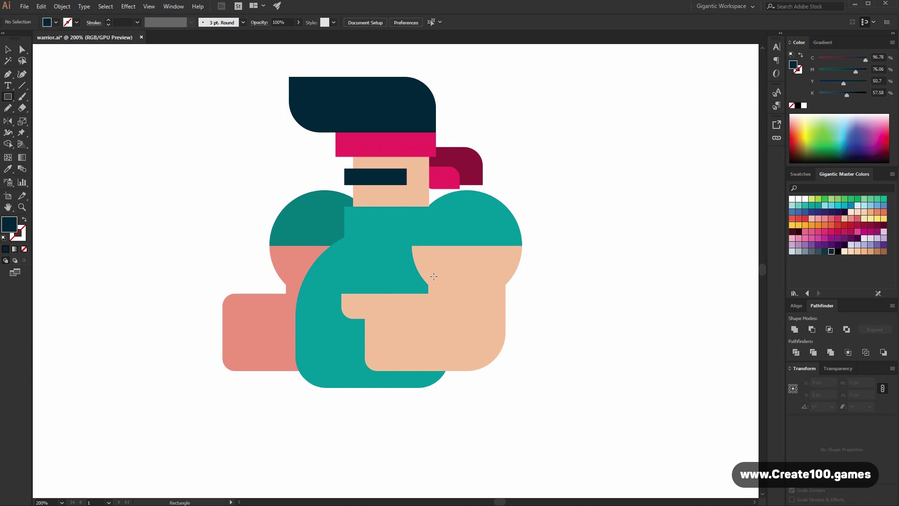
- Draw the long navy gun body across the arms and bring the arm in front of it
mouse_move(441, 272)
mouse_down()
mouse_move(173, 316)
mouse_move(139, 353)
mouse_up()
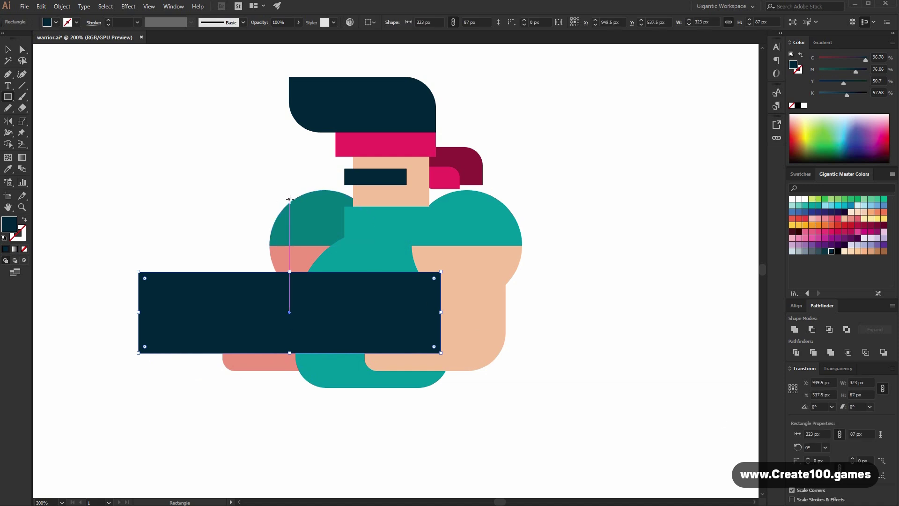
key(v)
click(455, 247)
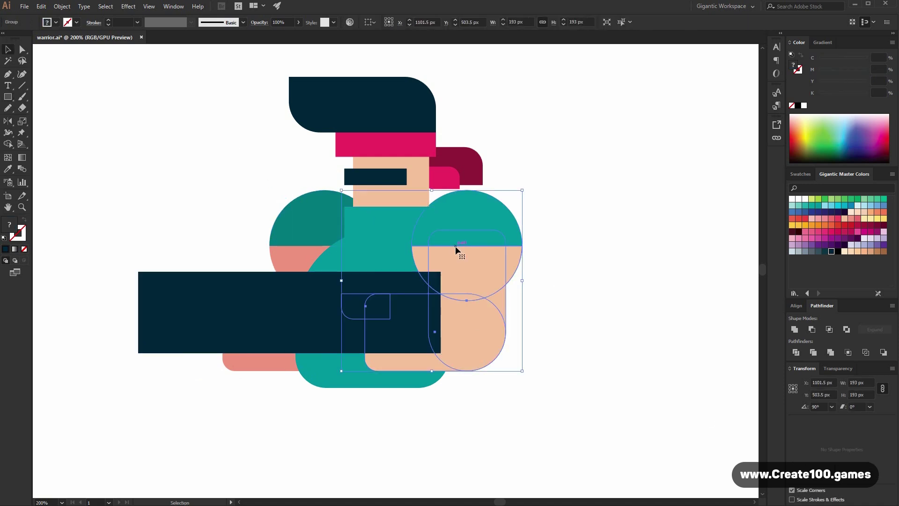
key(ctrl+shift+bracketright)
click(650, 313)
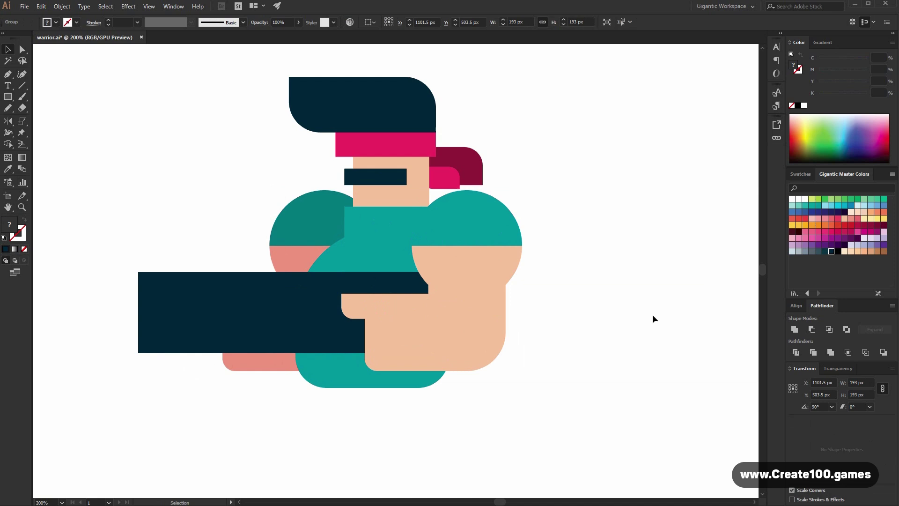
scroll(651, 312, down, 2)
- Add a peach circle in the arm's skin tone as a hand on the gun
key(l)
drag(549, 231, 638, 319)
key(i)
click(502, 252)
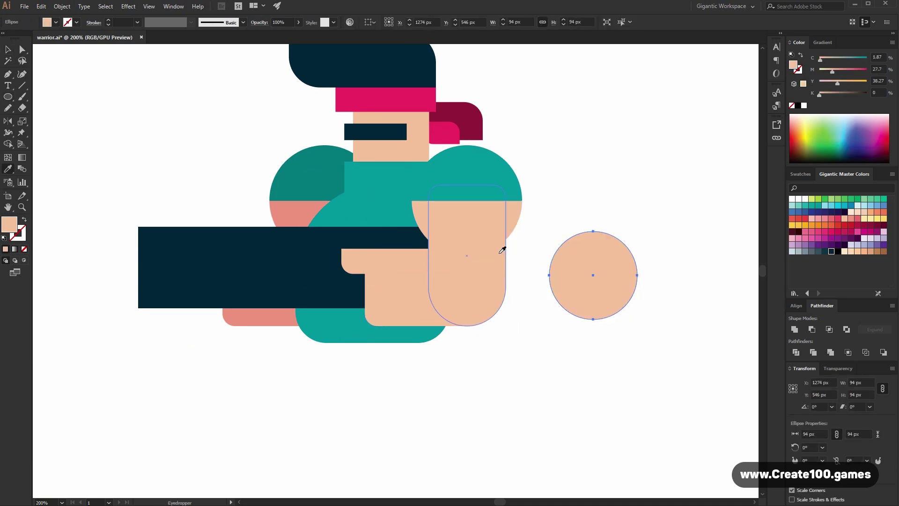
key(v)
drag(615, 277, 254, 293)
click(367, 440)
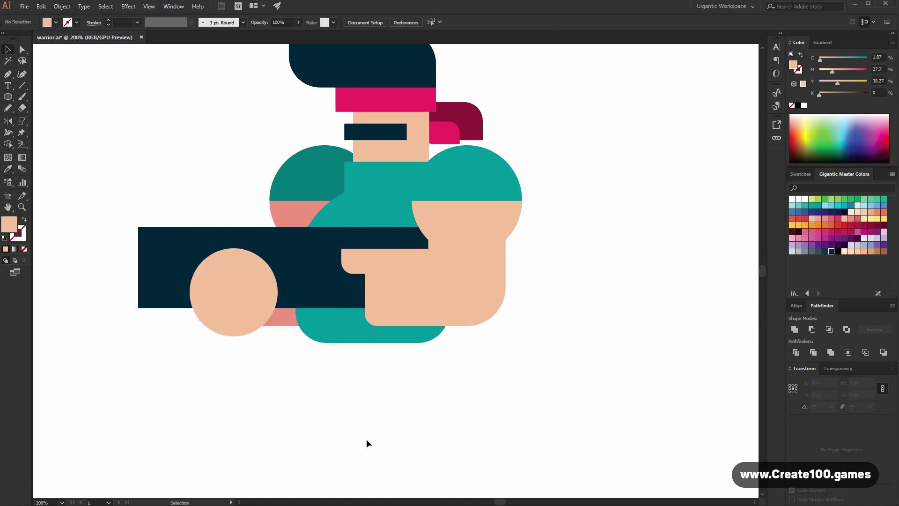
scroll(373, 402, up, 1)
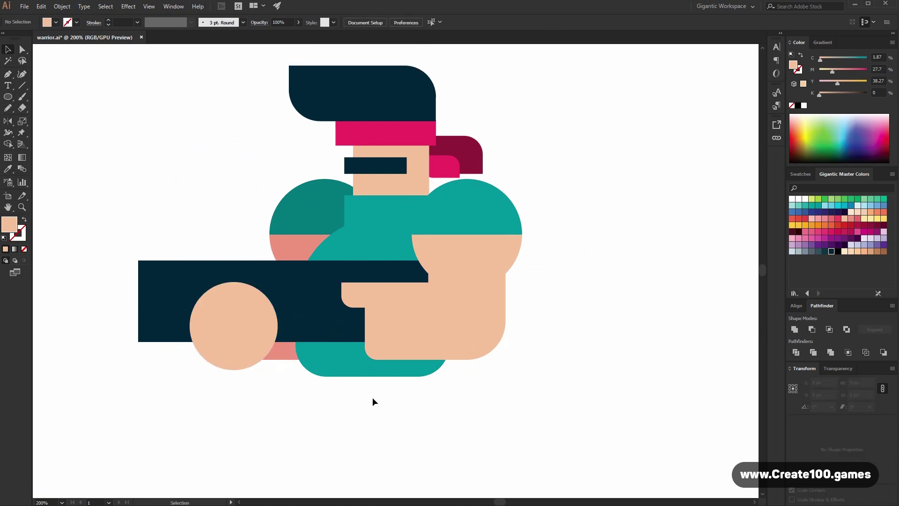
- Add a 72×126 dark navy grip below the gun and a thin white stripe along its top
key(m)
mouse_move(290, 321)
mouse_down()
mouse_move(381, 462)
mouse_move(357, 439)
mouse_up()
click(832, 251)
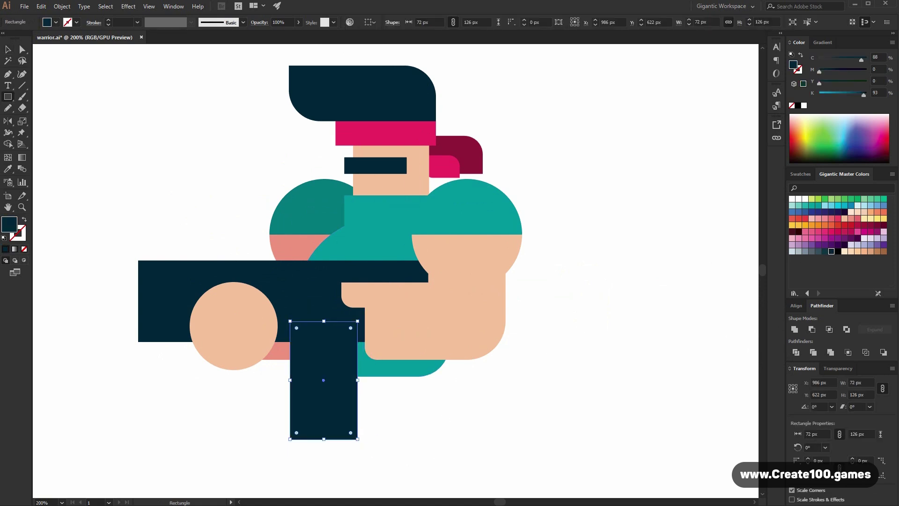
mouse_move(153, 265)
mouse_down()
mouse_move(225, 294)
mouse_move(394, 273)
mouse_up()
click(792, 199)
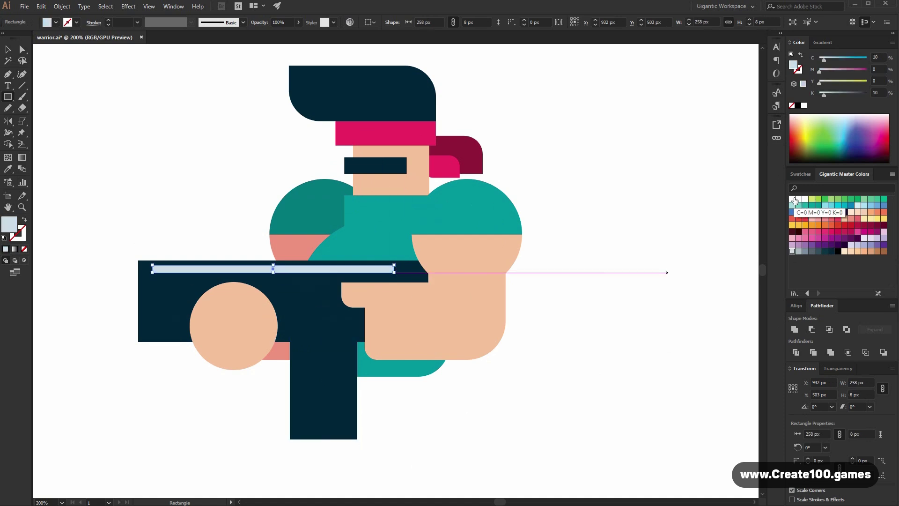
- Add a small navy muzzle block at the gun's left end
drag(112, 268, 138, 289)
key(i)
click(161, 311)
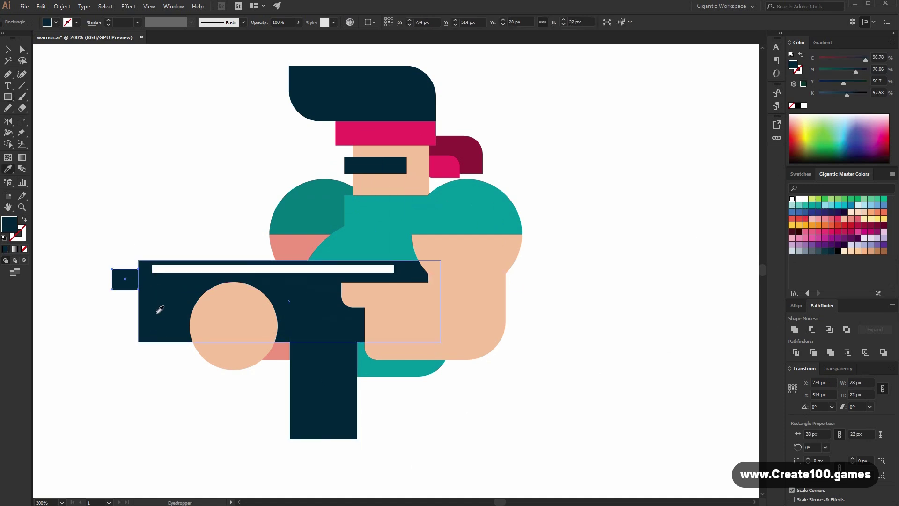
key(v)
click(234, 377)
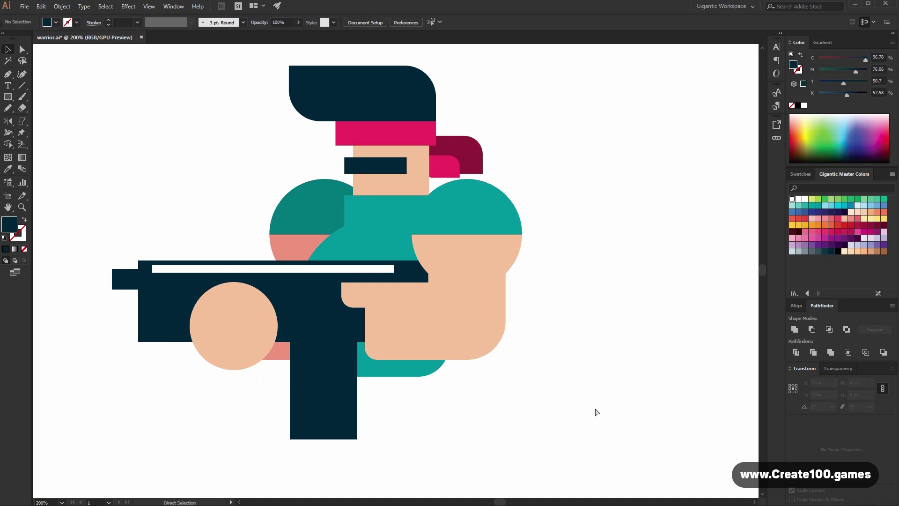
key(ctrl+minus)
scroll(464, 362, down, 1)
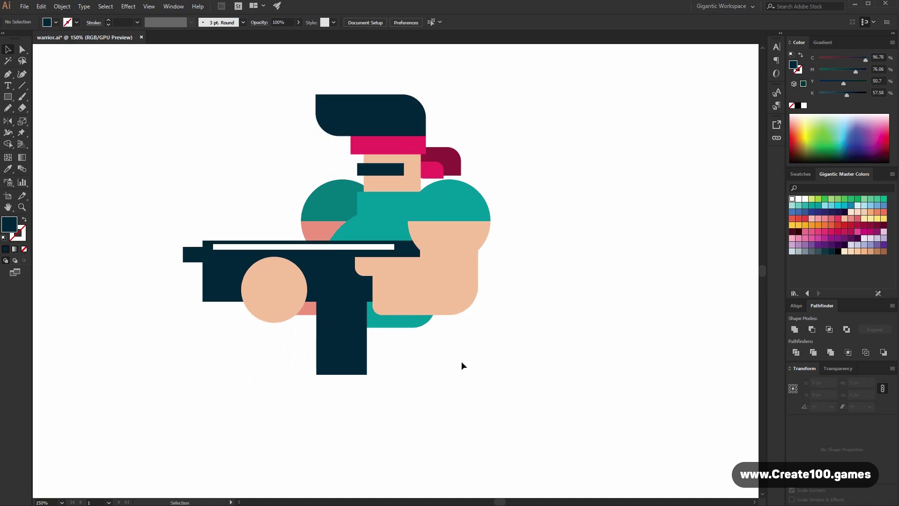
- Draw a large circle beside the shoulder as a teal outline ring with a 34 pt stroke
key(l)
drag(557, 271, 724, 439)
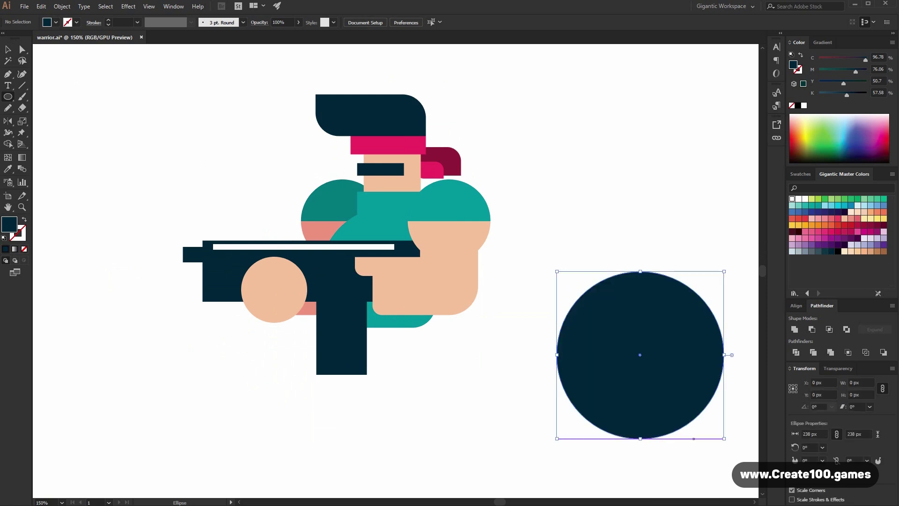
key(v)
drag(627, 403, 528, 245)
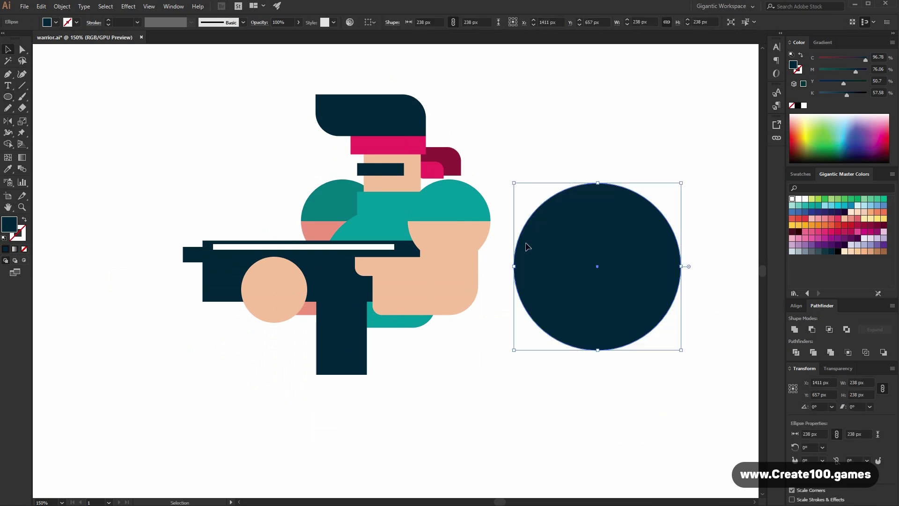
key(i)
click(461, 198)
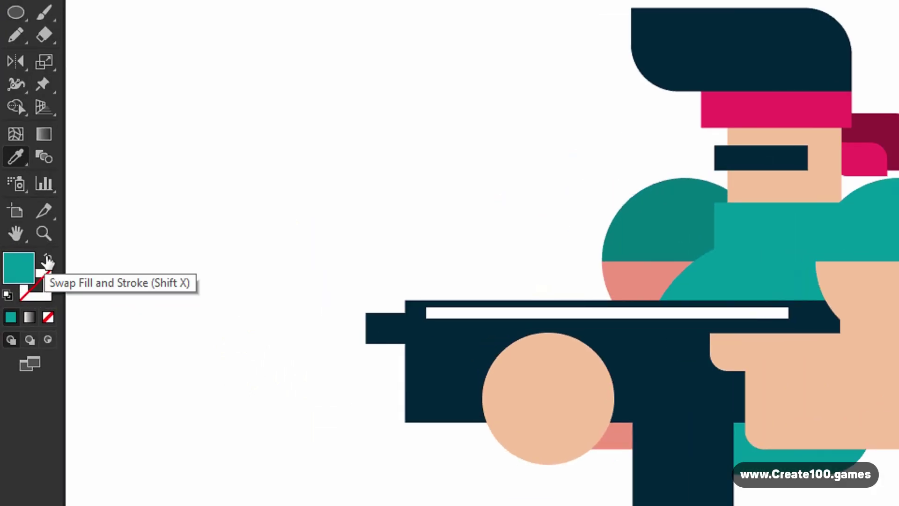
click(49, 259)
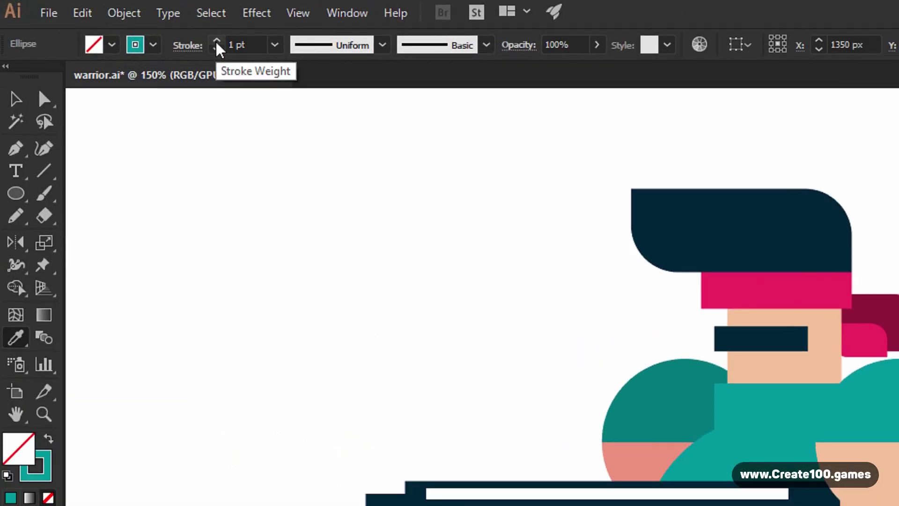
click(108, 20)
click(108, 20)
click(217, 43)
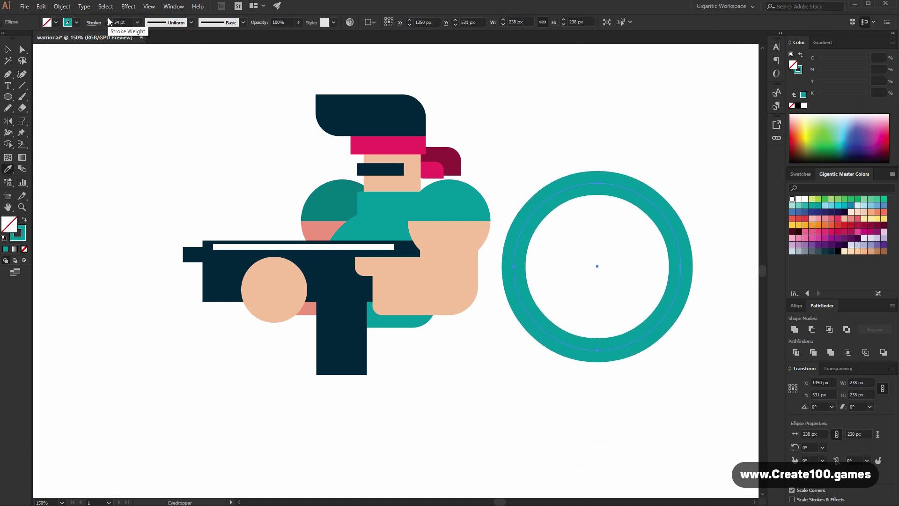
- Cut away the ring's lower half with Minus Front and delete the flat bottom edge, leaving an open arc
key(m)
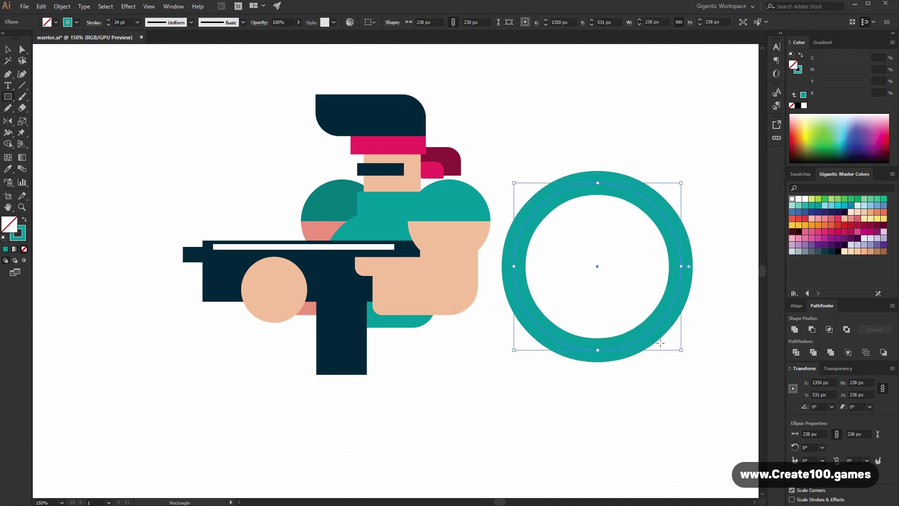
drag(724, 391, 446, 266)
key(v)
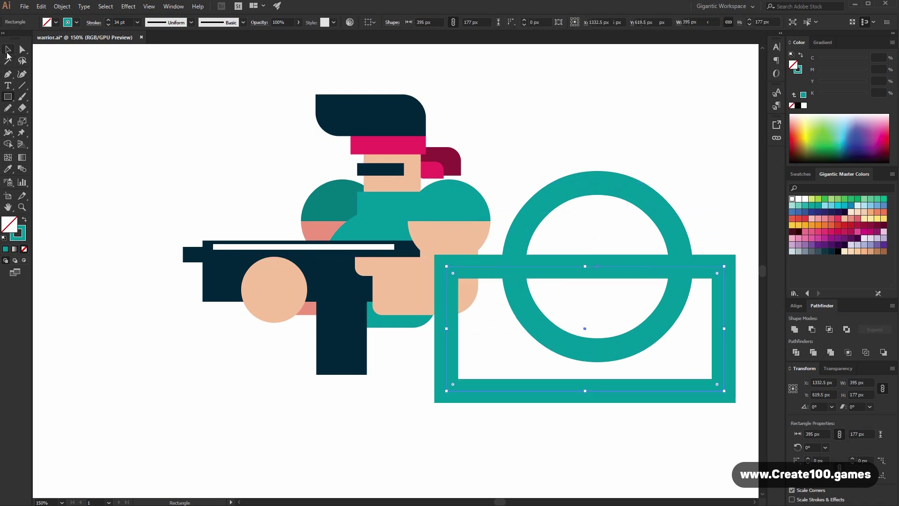
drag(645, 288, 645, 288)
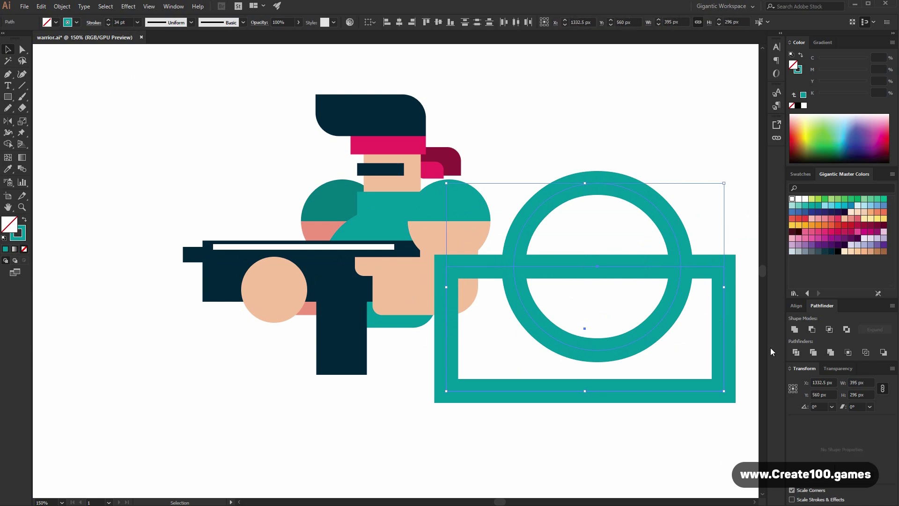
click(812, 330)
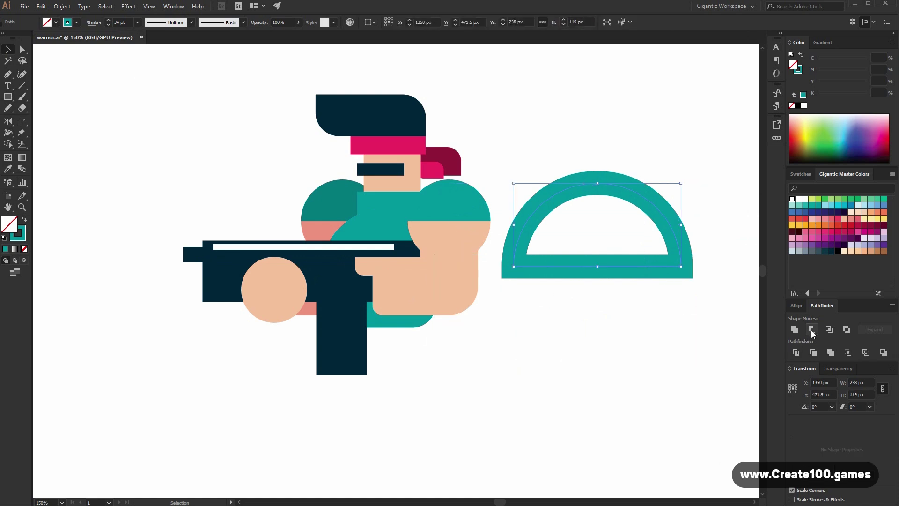
key(a)
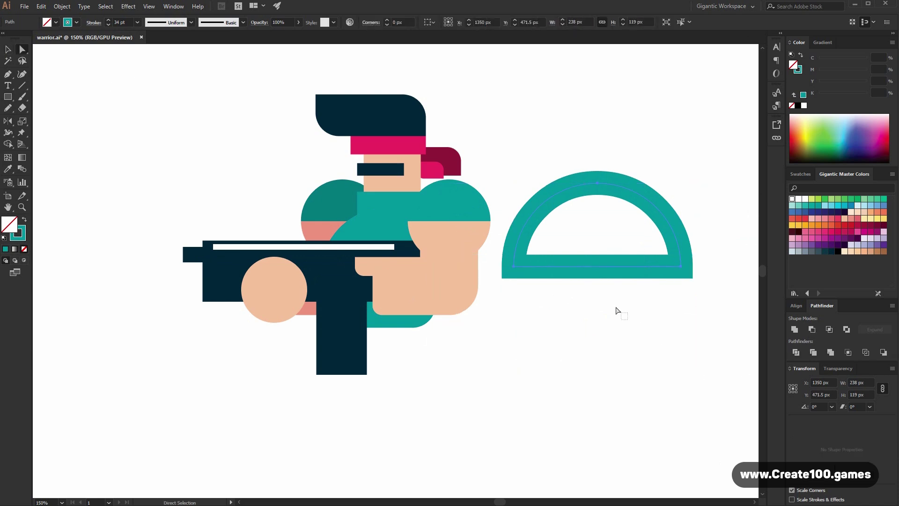
drag(580, 256, 580, 256)
key(Delete)
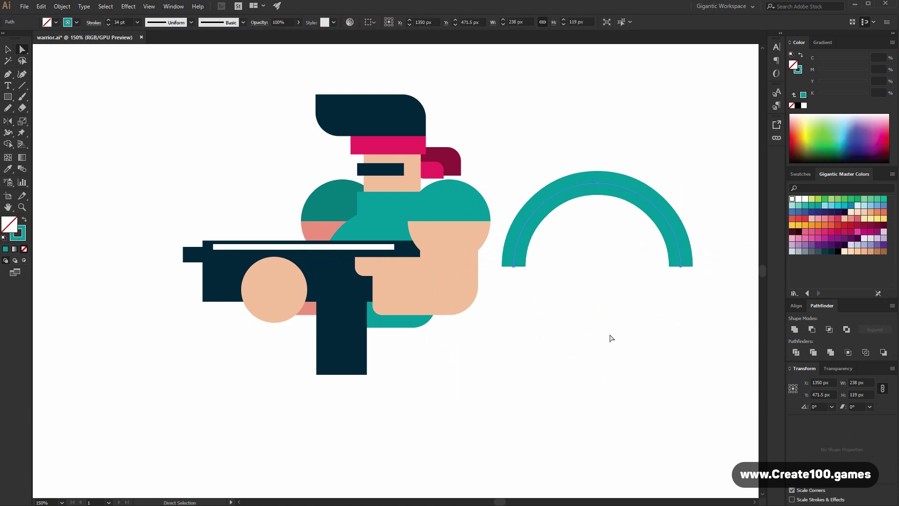
click(9, 49)
- Cut a rectangle covering the arc's upper part out of the arc with Minus Front
click(629, 386)
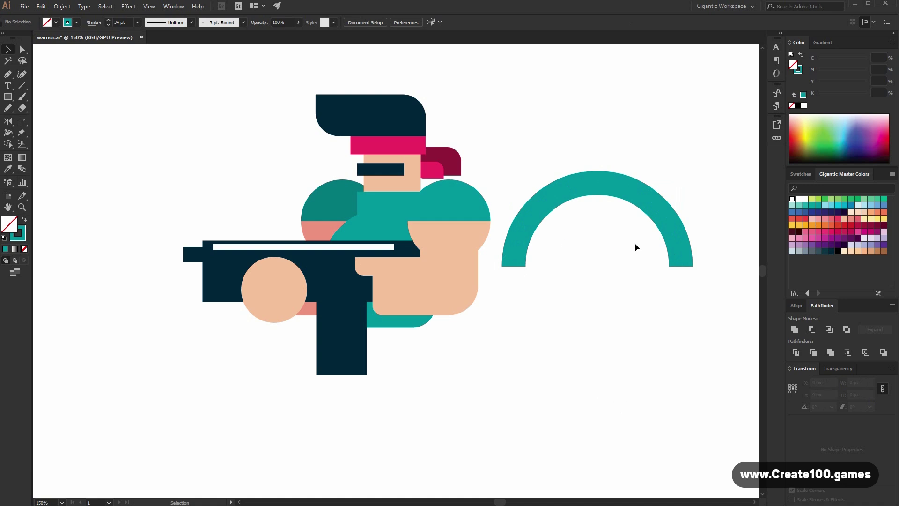
click(643, 211)
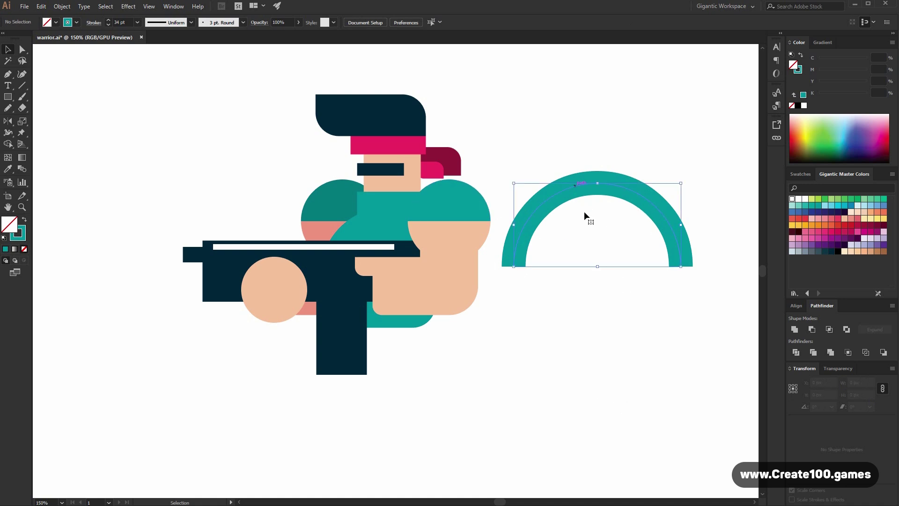
key(a)
key(v)
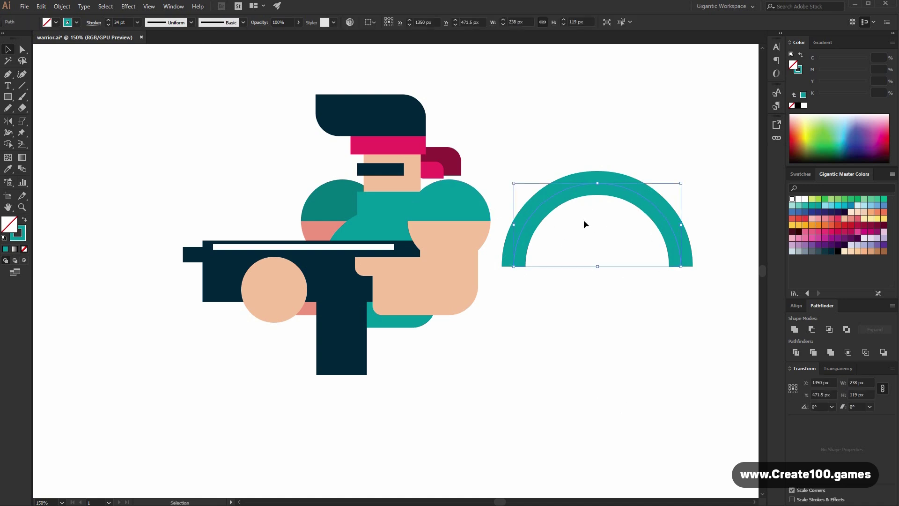
click(629, 328)
drag(714, 121, 478, 225)
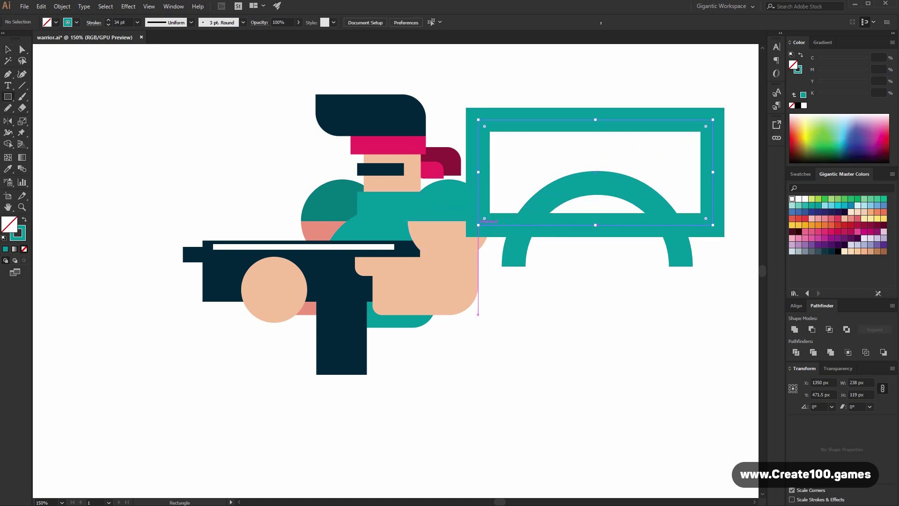
click(11, 49)
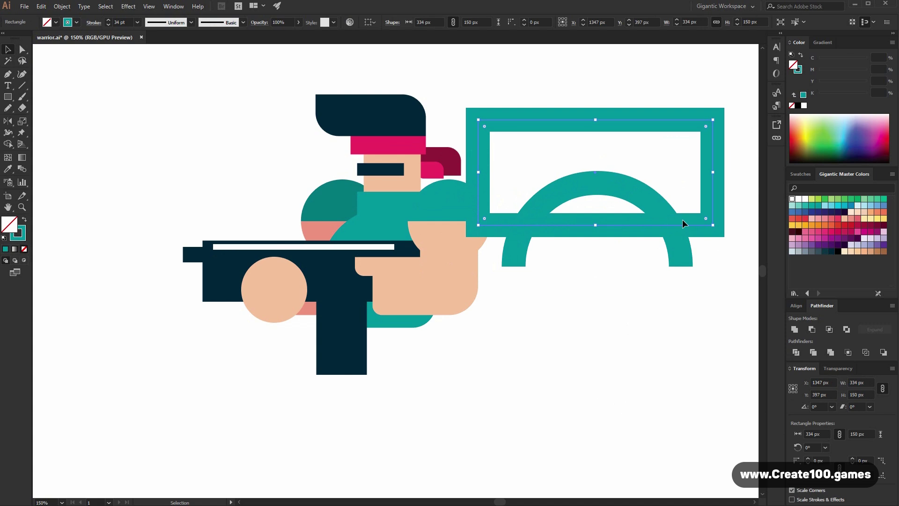
shift+click(516, 243)
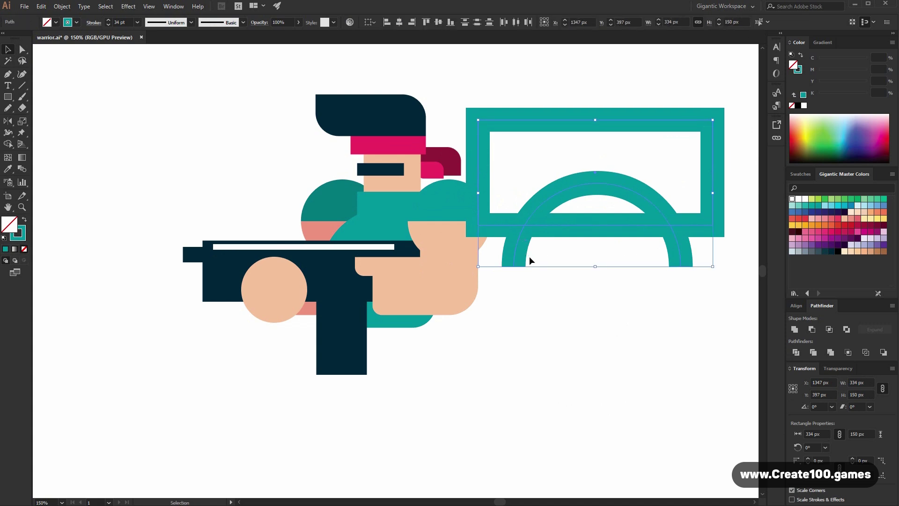
click(813, 331)
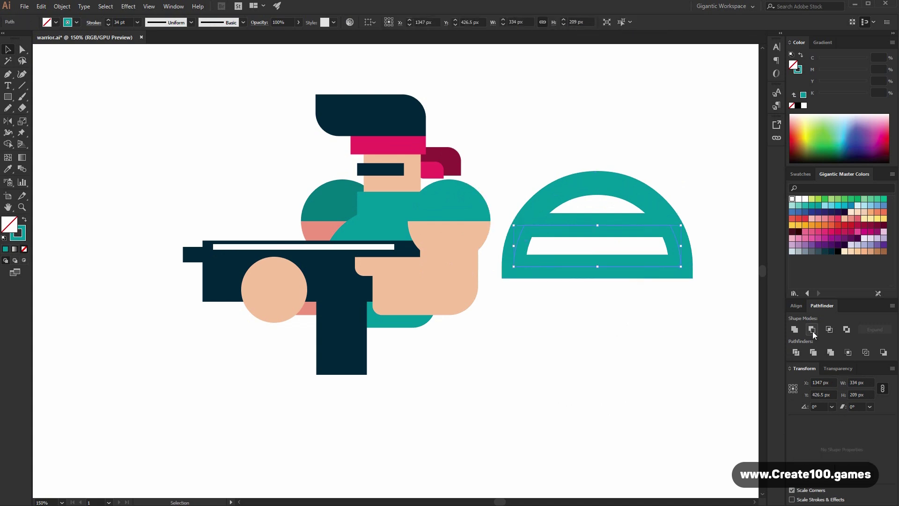
- Delete the leftover bar below the arch and make its two end pieces black
key(a)
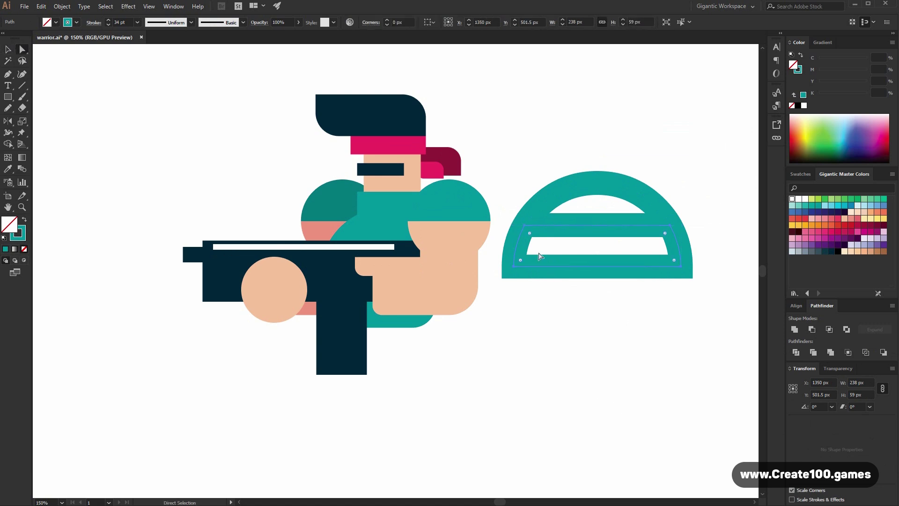
click(587, 229)
key(Delete)
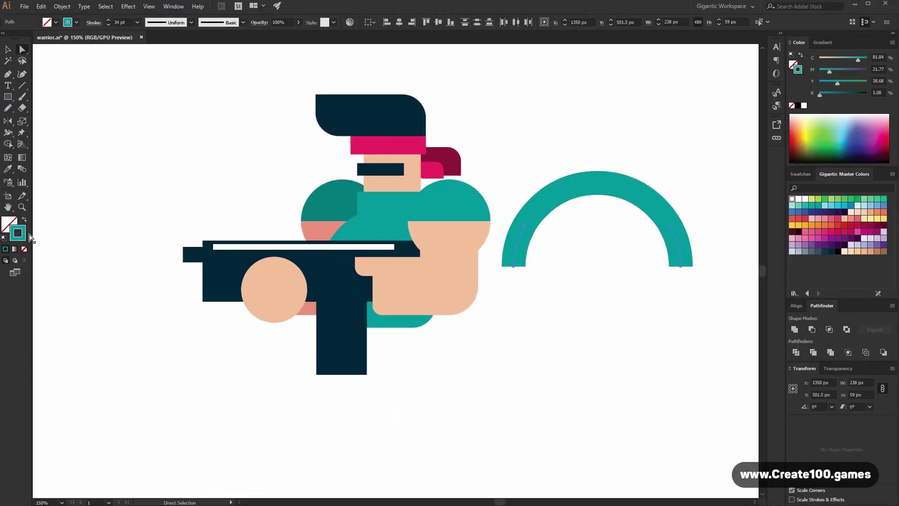
click(838, 251)
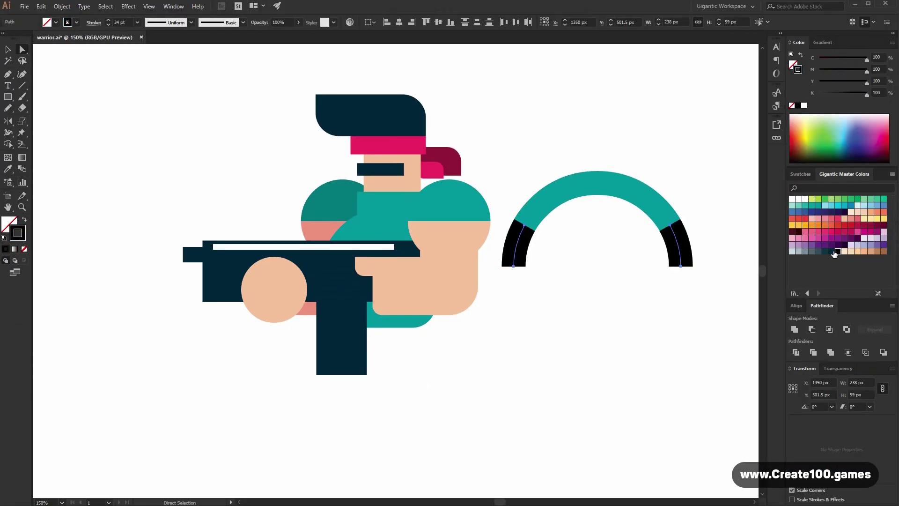
key(v)
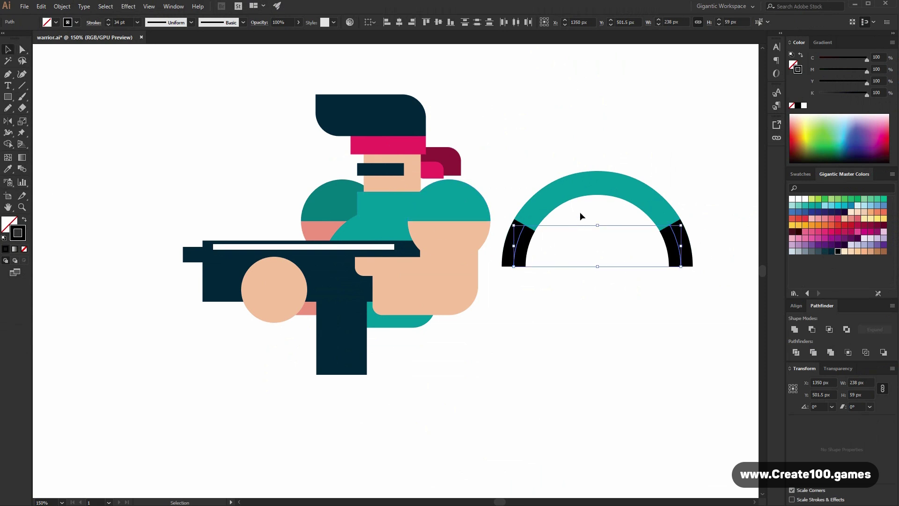
drag(678, 145, 519, 297)
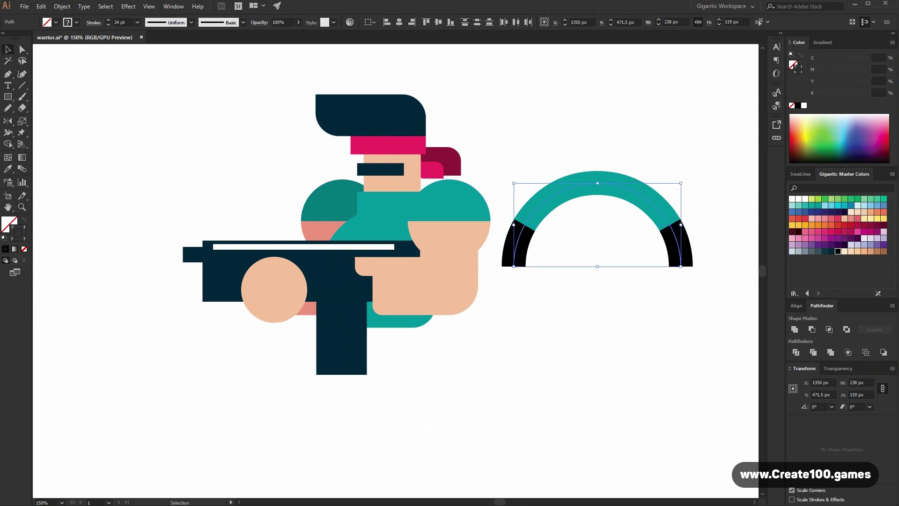
- Apply Outline Stroke to the arch and set it under the body, behind the torso and gun
click(62, 6)
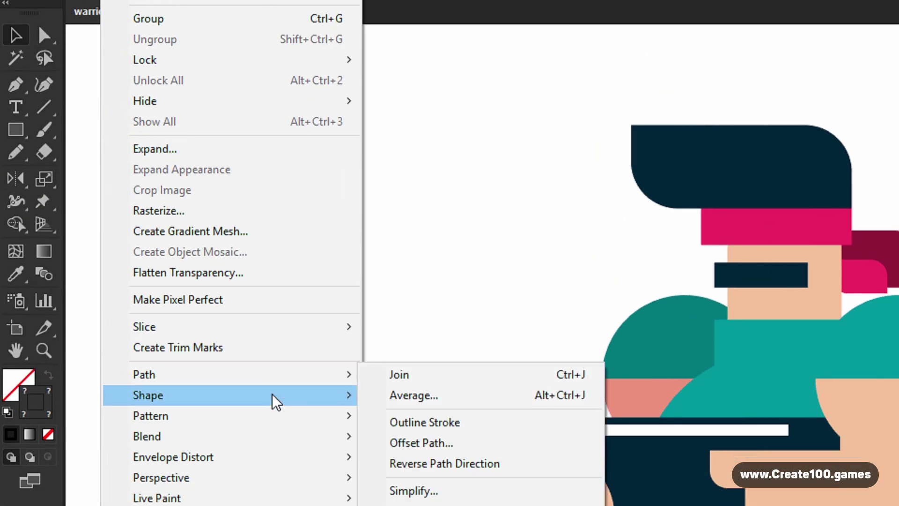
mouse_move(265, 380)
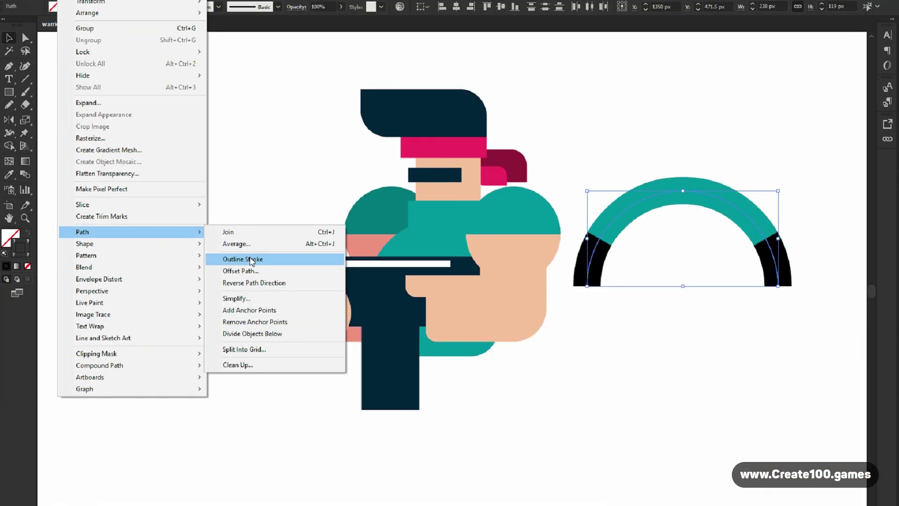
click(425, 355)
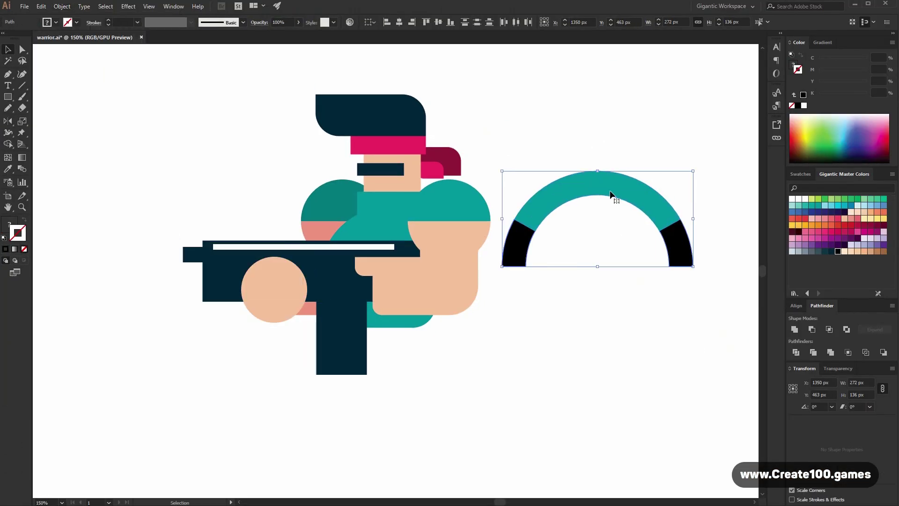
drag(699, 127, 457, 289)
key(v)
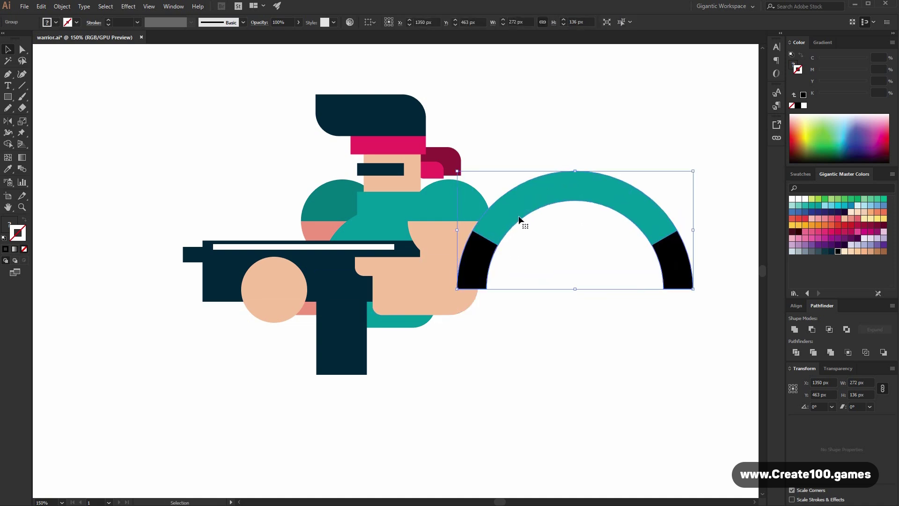
drag(543, 190, 366, 329)
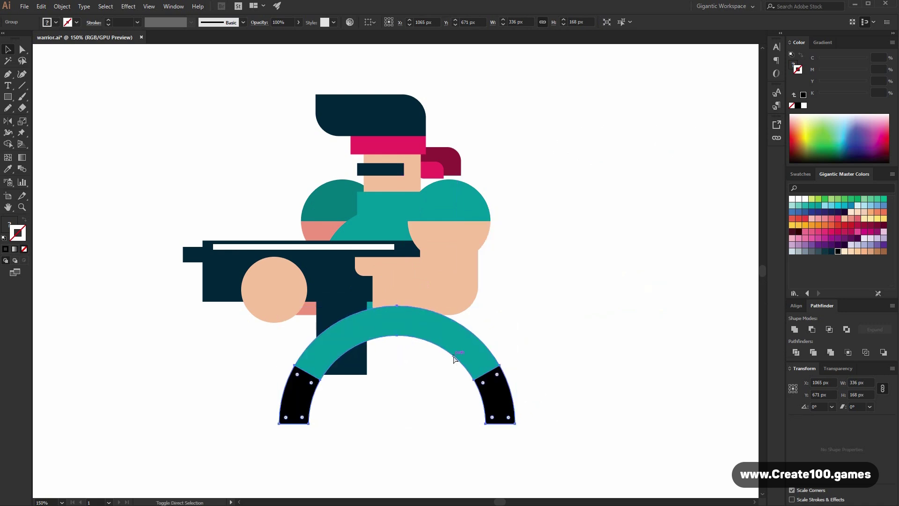
key(ctrl+shift+bracketleft)
drag(455, 340, 465, 356)
click(583, 373)
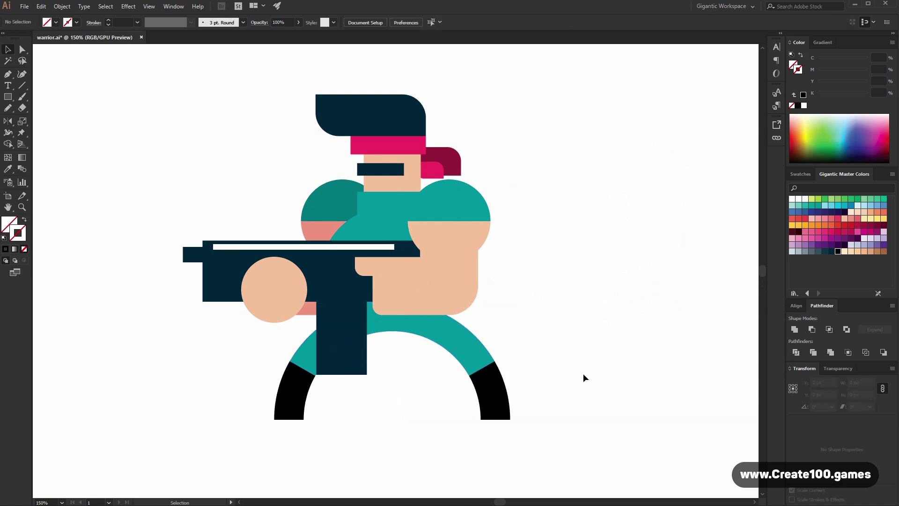
key(ctrl+minus)
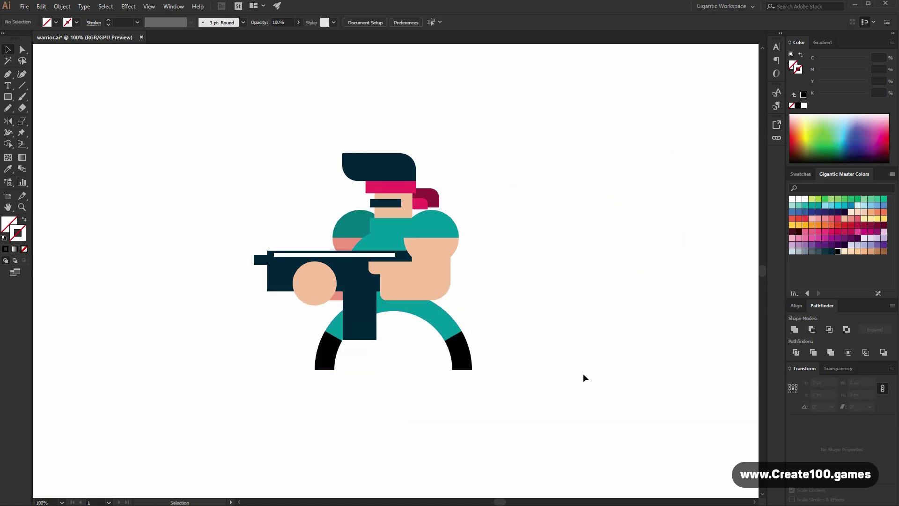
- Add a 950×770 pale yellow background rectangle behind the character
key(m)
mouse_move(131, 77)
mouse_down()
mouse_move(683, 496)
mouse_move(576, 345)
mouse_up()
scroll(613, 391, up, 2)
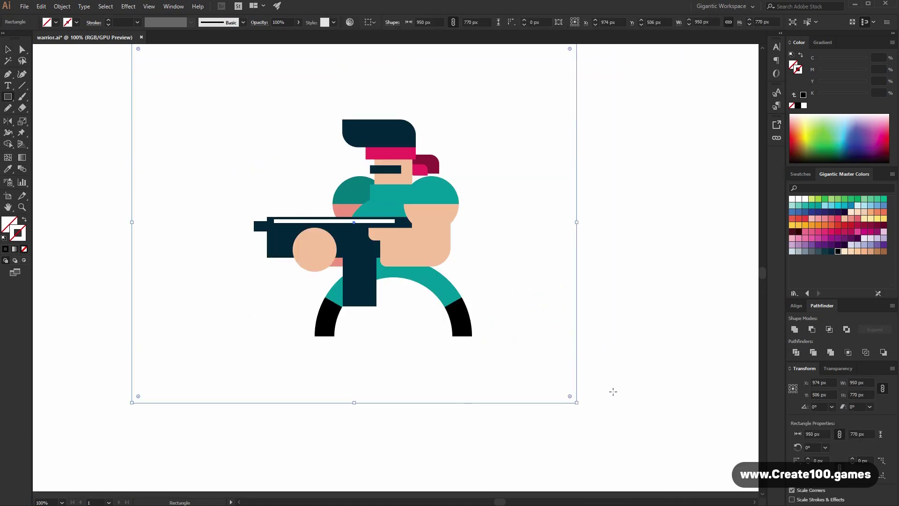
scroll(613, 391, up, 2)
click(863, 220)
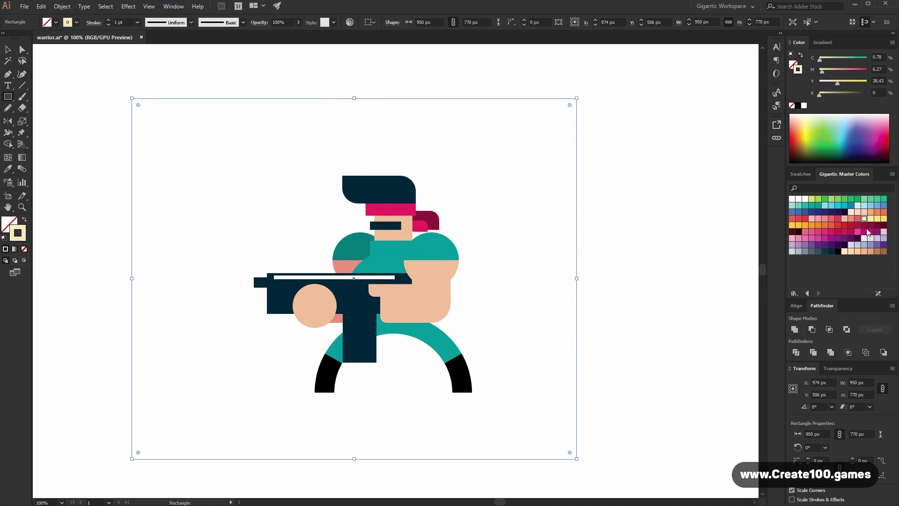
key(v)
key(ctrl+shift+bracketleft)
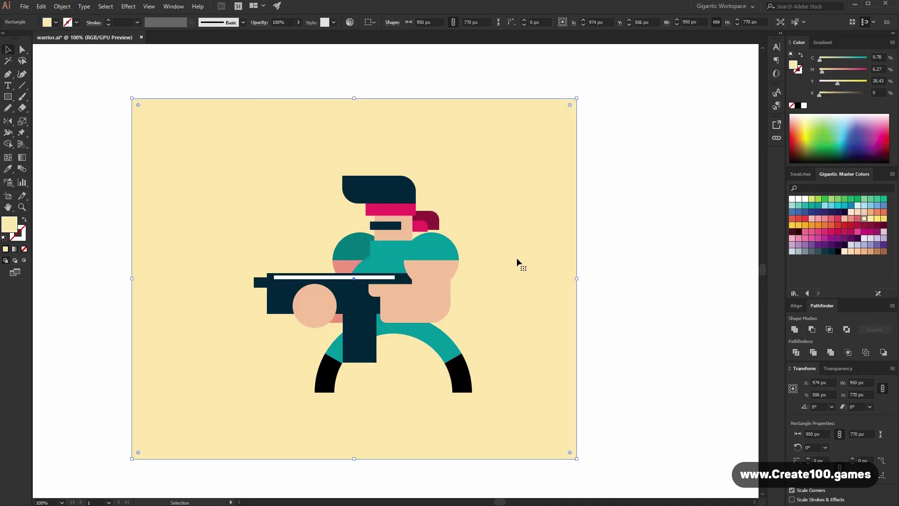
drag(518, 261, 529, 265)
click(676, 305)
- Draw a 436×40 ground bar under the feet with fully rounded ends and a yellow fill
key(m)
scroll(446, 375, down, 2)
drag(285, 336, 488, 347)
scroll(518, 346, up, 2)
click(22, 49)
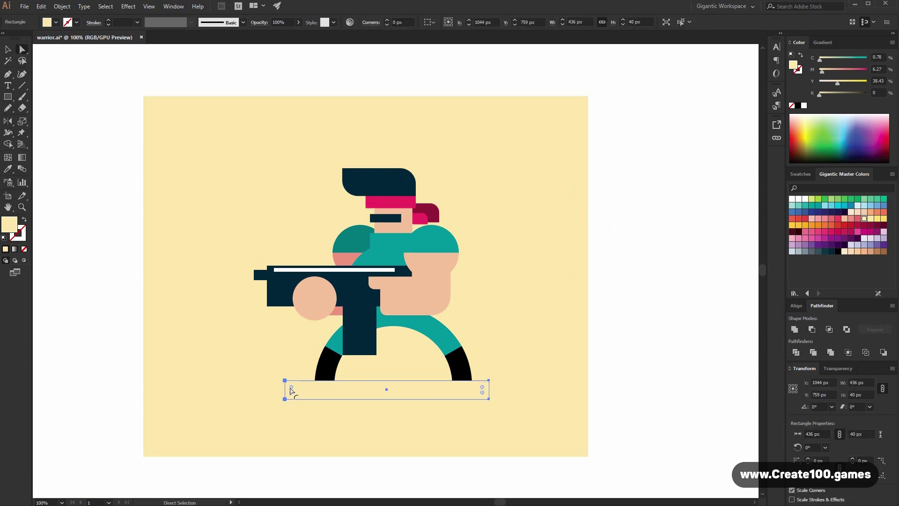
drag(292, 387, 301, 389)
click(871, 218)
click(9, 50)
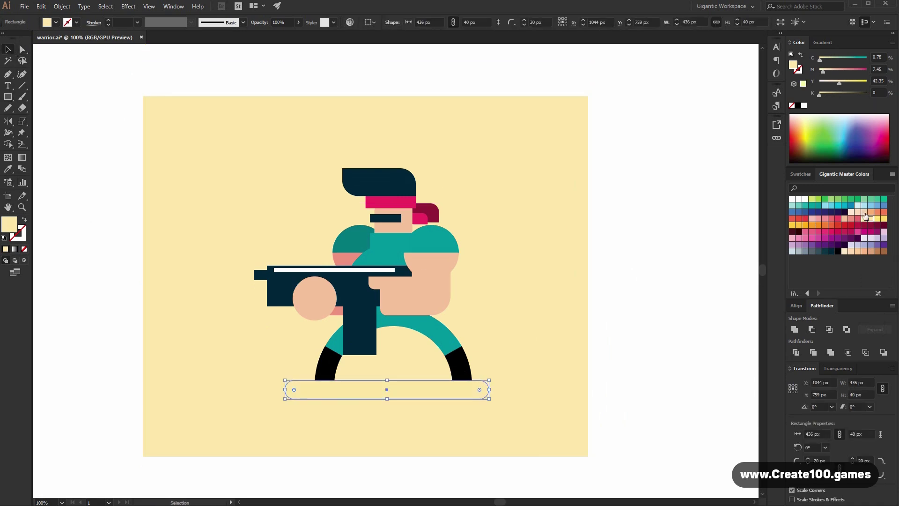
click(877, 218)
- Send the ground bar and background behind the character
shift+click(528, 313)
key(ctrl+shift+bracketright)
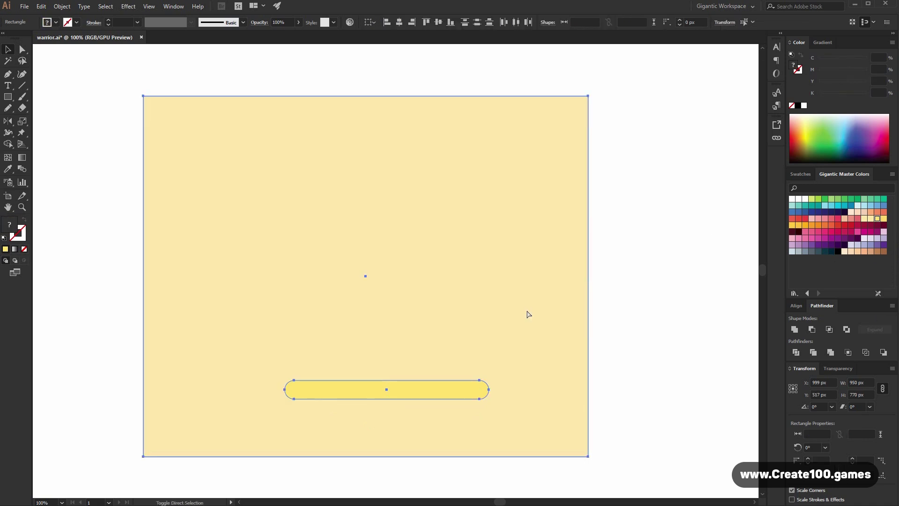
key(ctrl+shift+bracketleft)
click(660, 278)
click(519, 343)
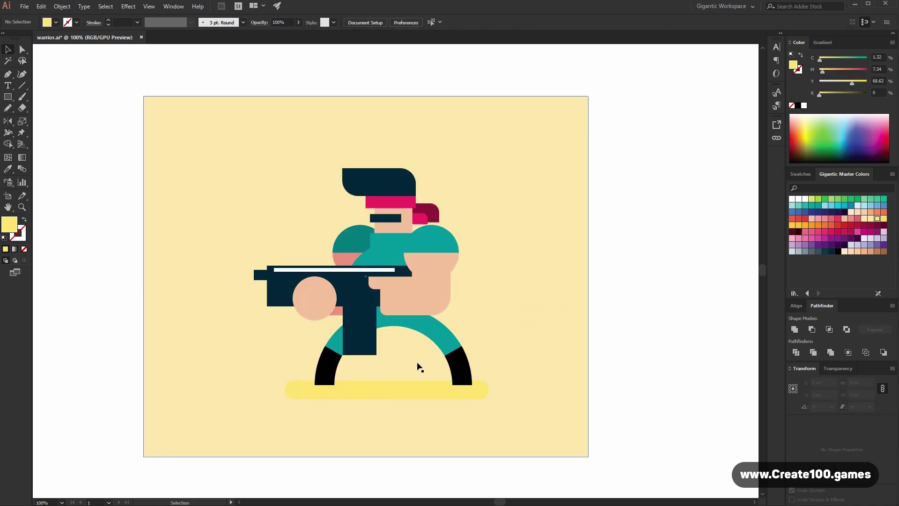
click(414, 387)
- Fill the background rectangle light lime green, after trying light cyan and mint green
click(484, 300)
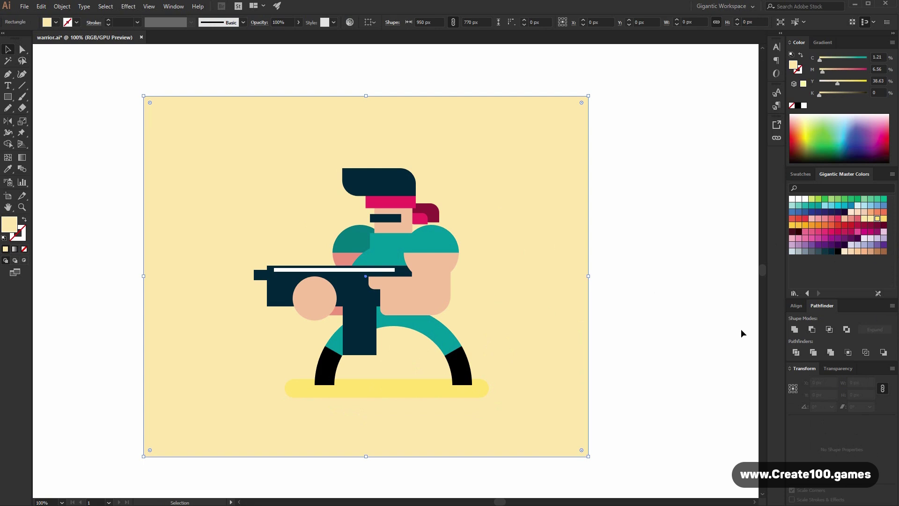
click(792, 206)
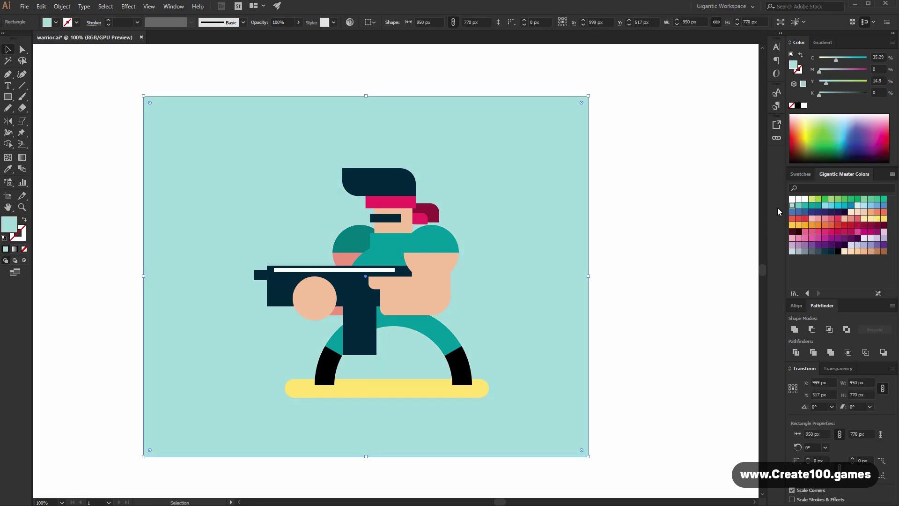
click(864, 199)
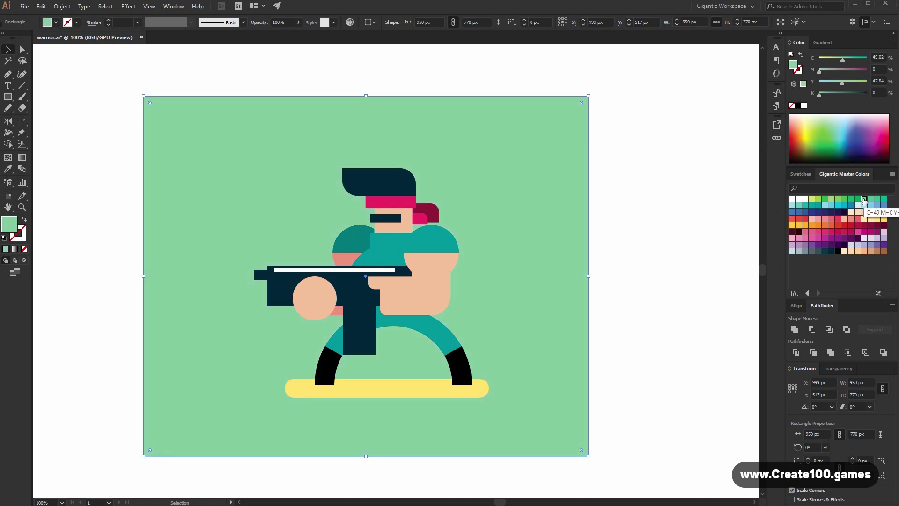
click(832, 200)
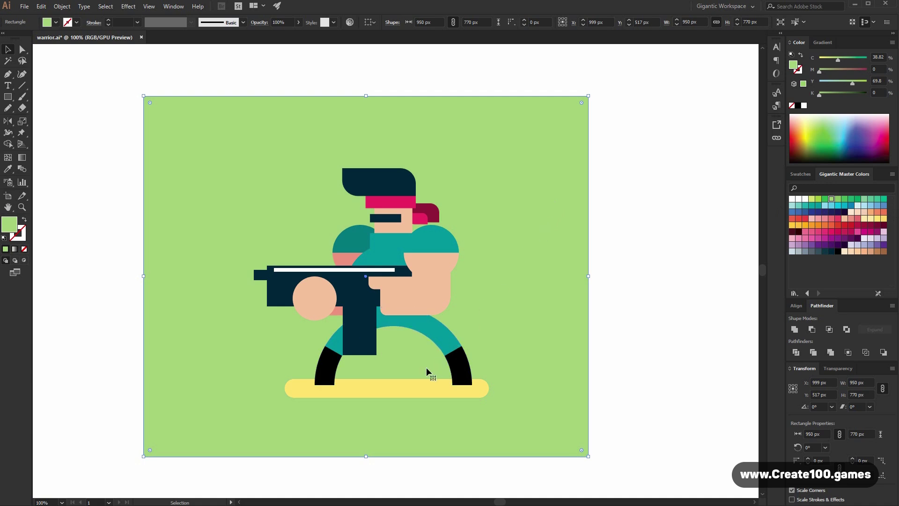
- Recolor the yellow ground bar a darker green as a shadow under the feet, then deselect
click(418, 384)
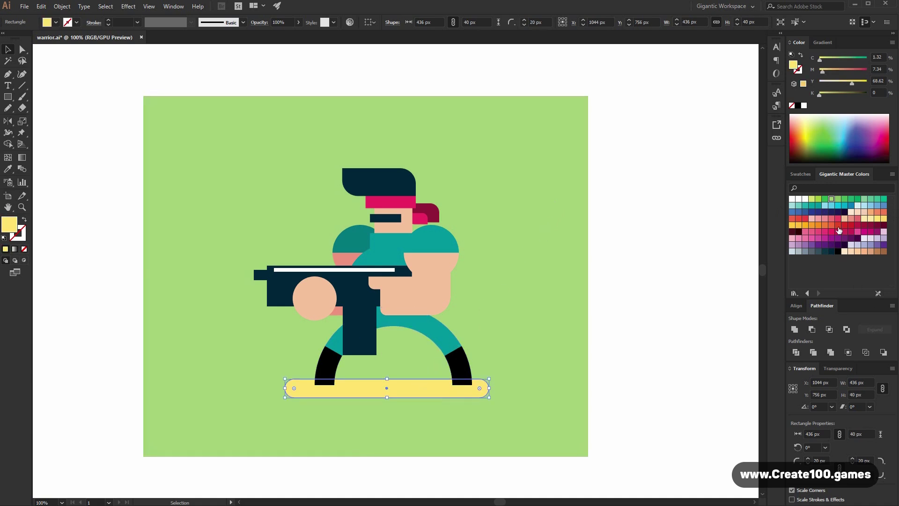
click(838, 199)
key(ctrl+shift+a)
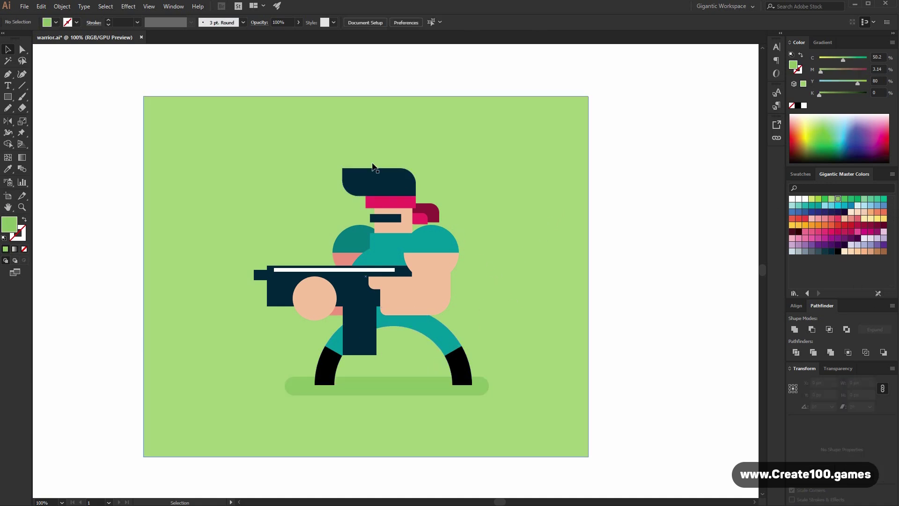